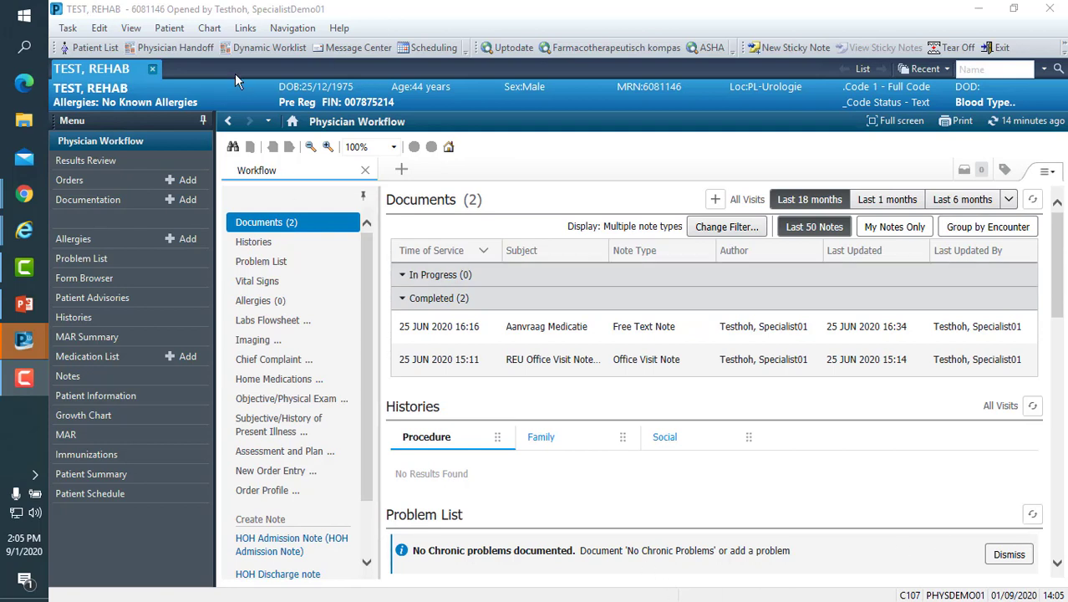
# Compare the patient's Home Medications section in the Physician Workflow with the Medication List, ending in the workflow view
pyautogui.click(144, 144)
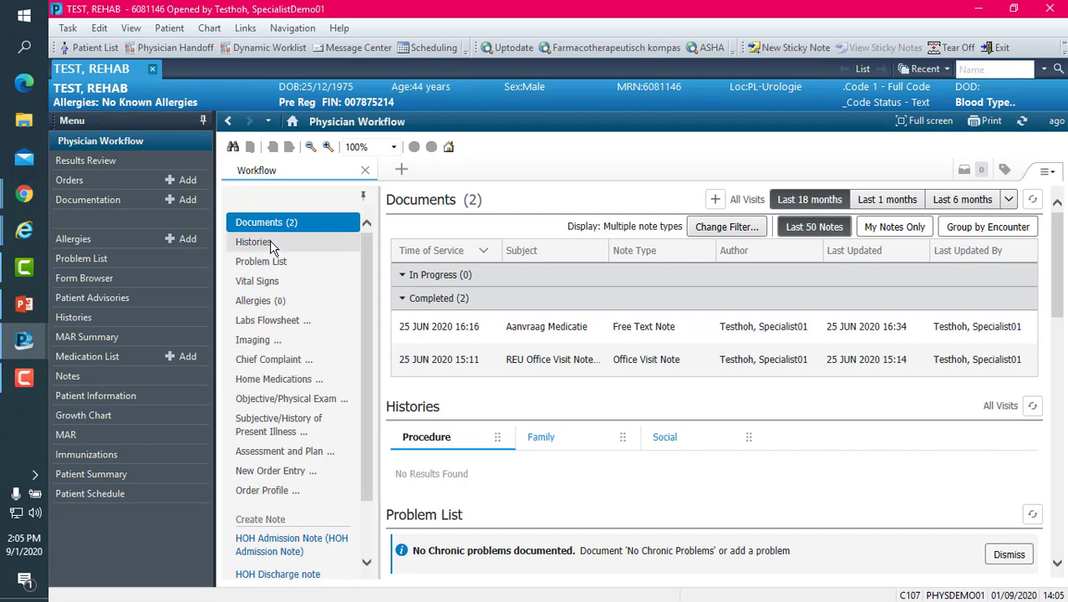
pyautogui.click(271, 383)
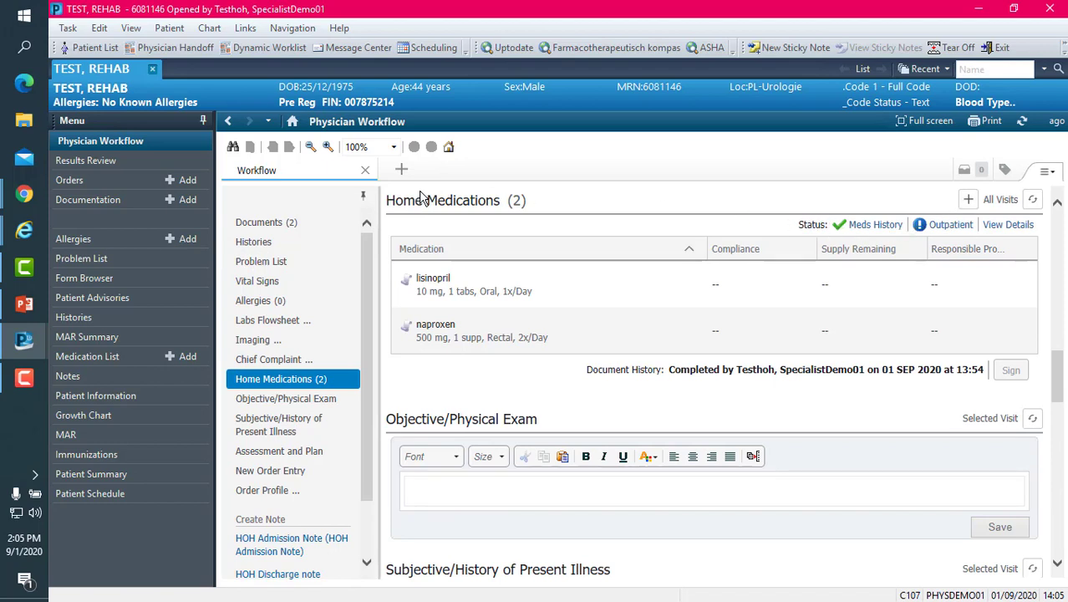
pyautogui.click(82, 355)
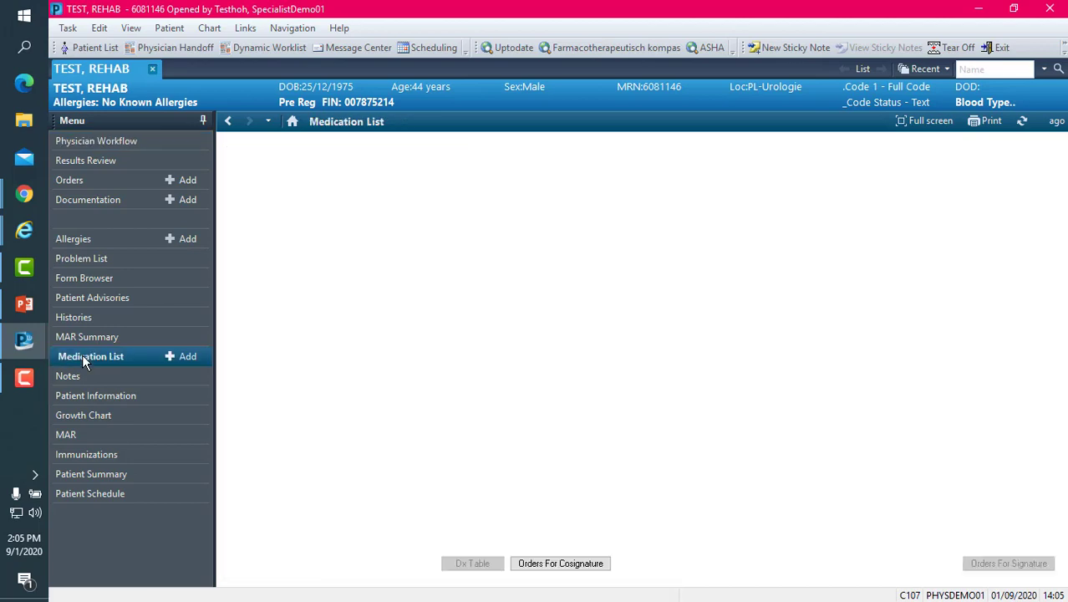
pyautogui.click(97, 142)
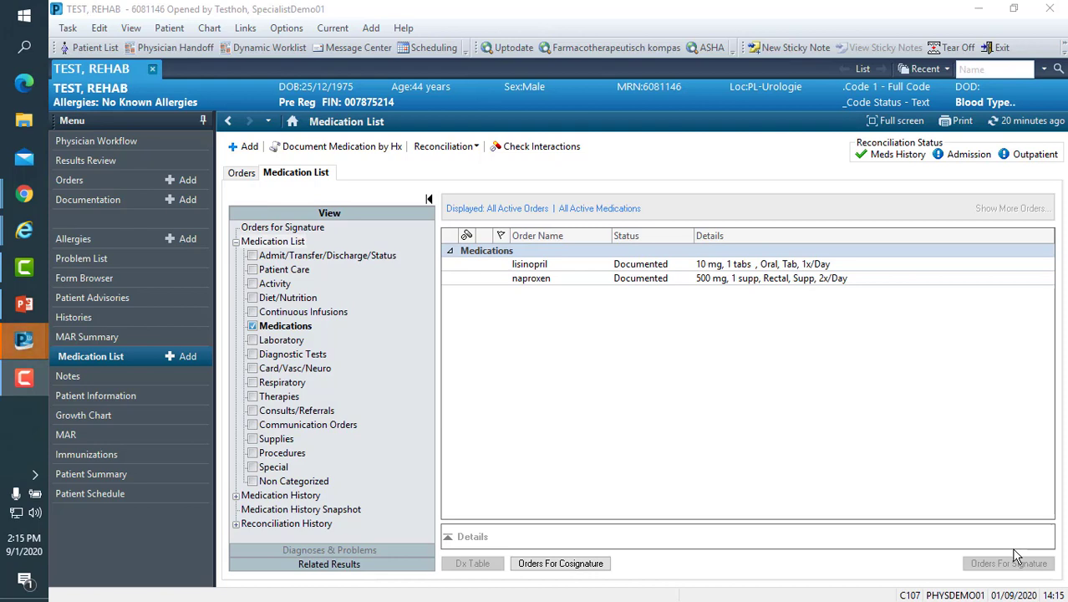
pyautogui.click(114, 138)
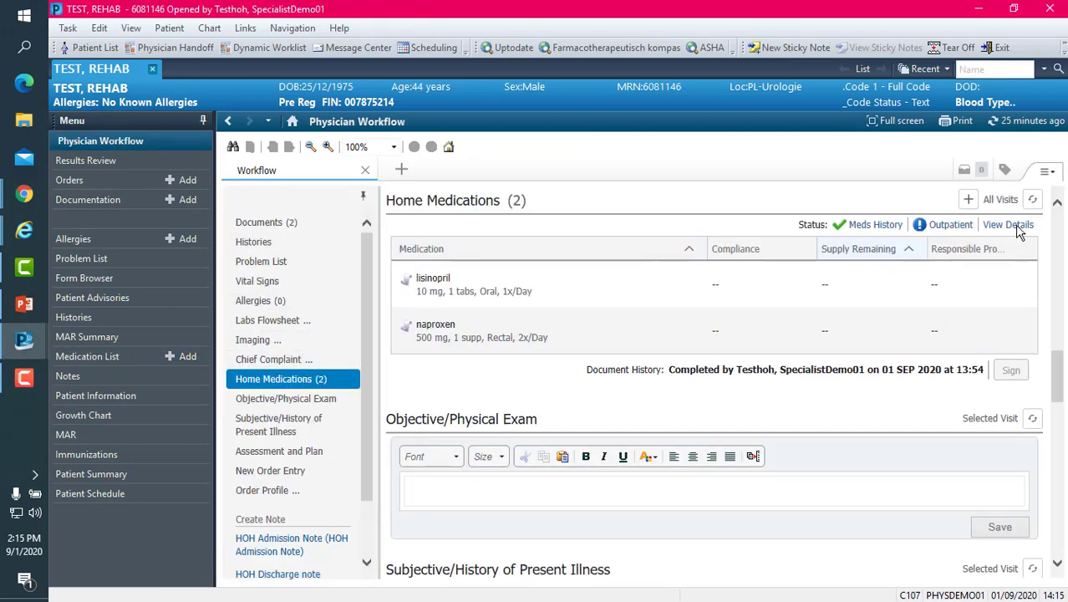
pyautogui.click(106, 360)
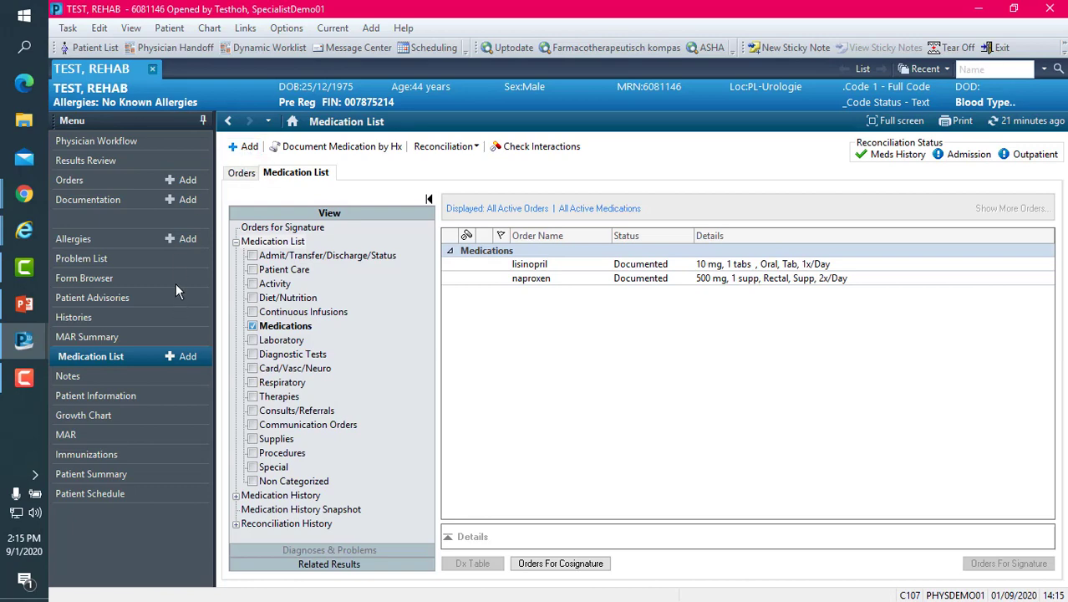
pyautogui.click(137, 142)
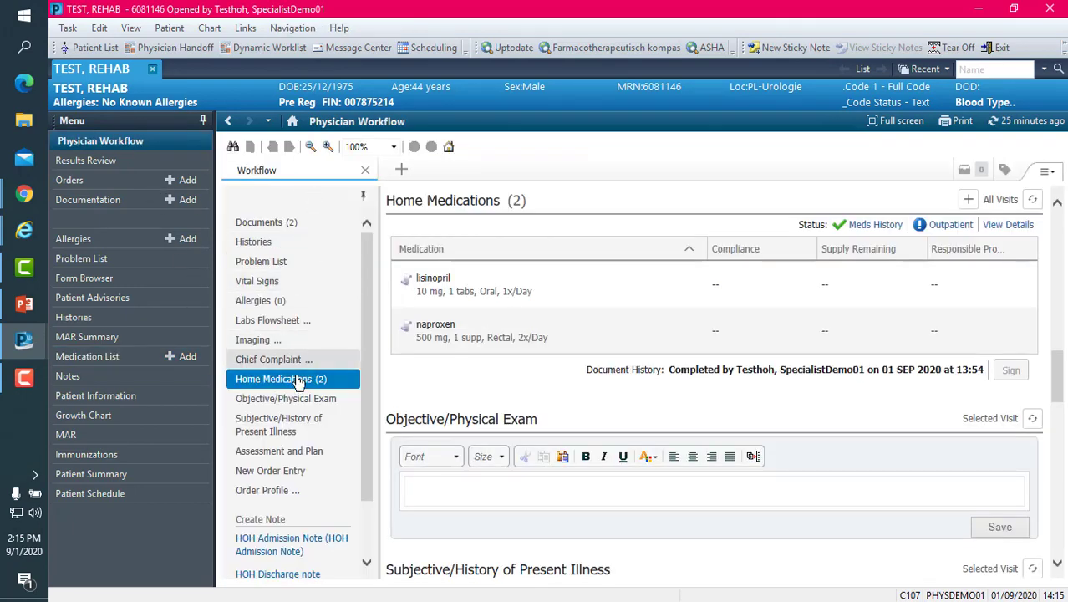
# Begin a new home medication entry of type Document Medication by Hx and search for drugs starting with "atorvas"
pyautogui.click(968, 204)
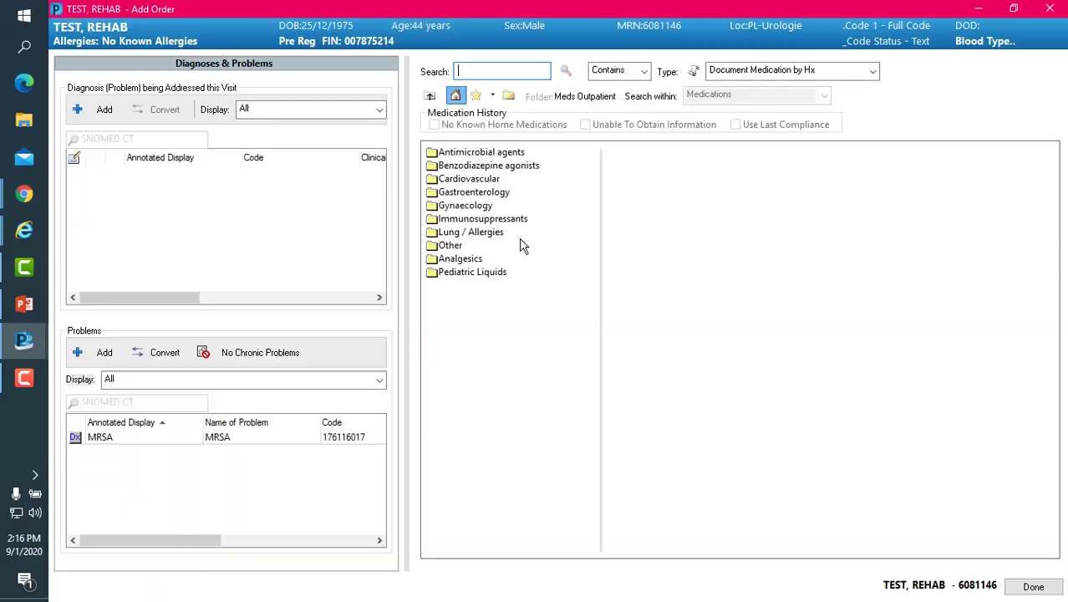
pyautogui.click(871, 74)
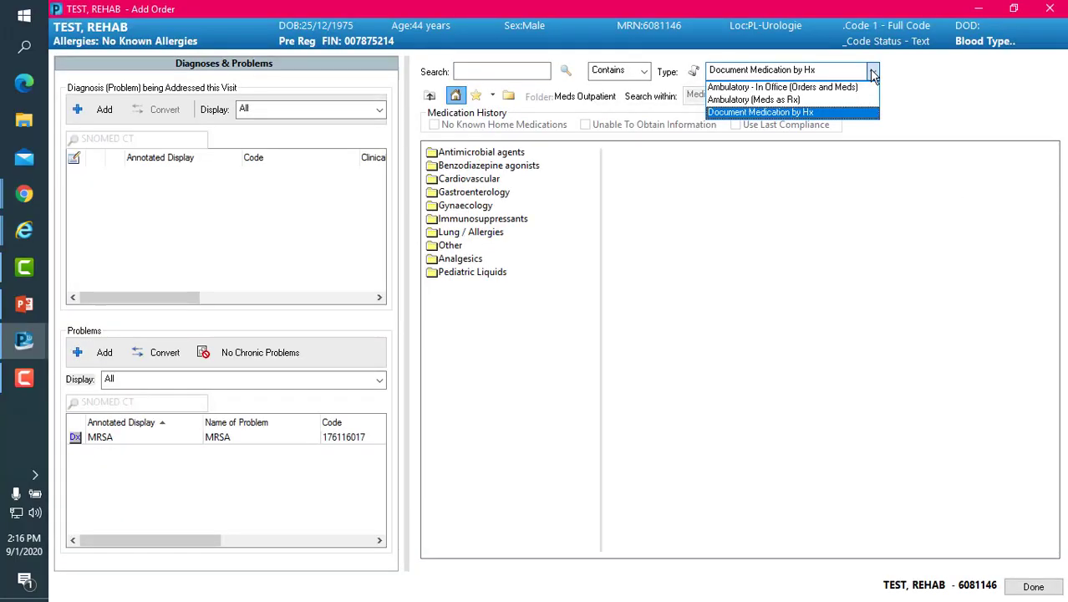
pyautogui.click(786, 113)
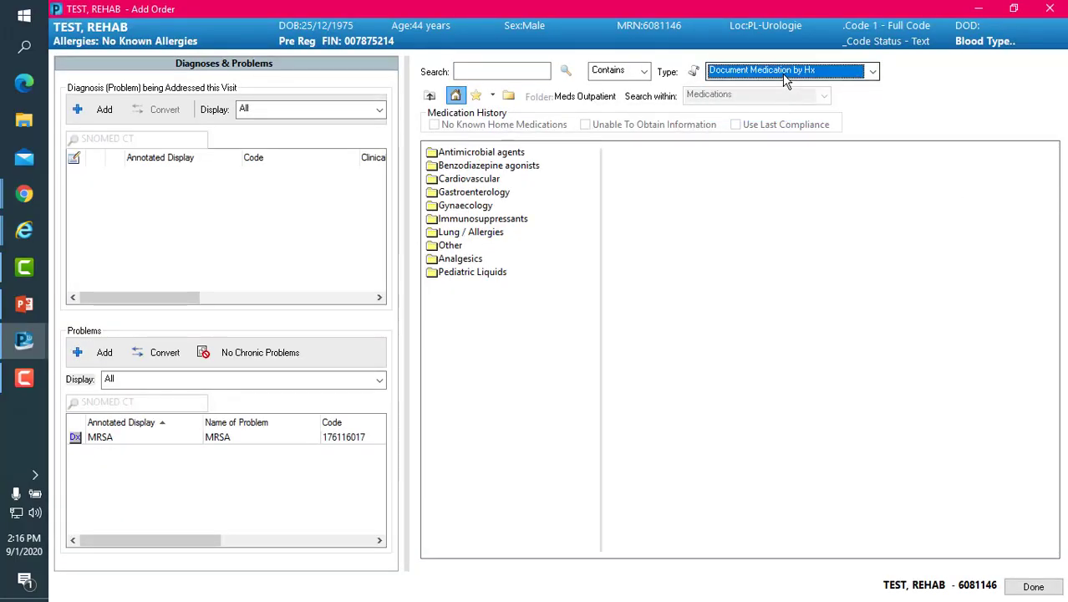
pyautogui.click(470, 70)
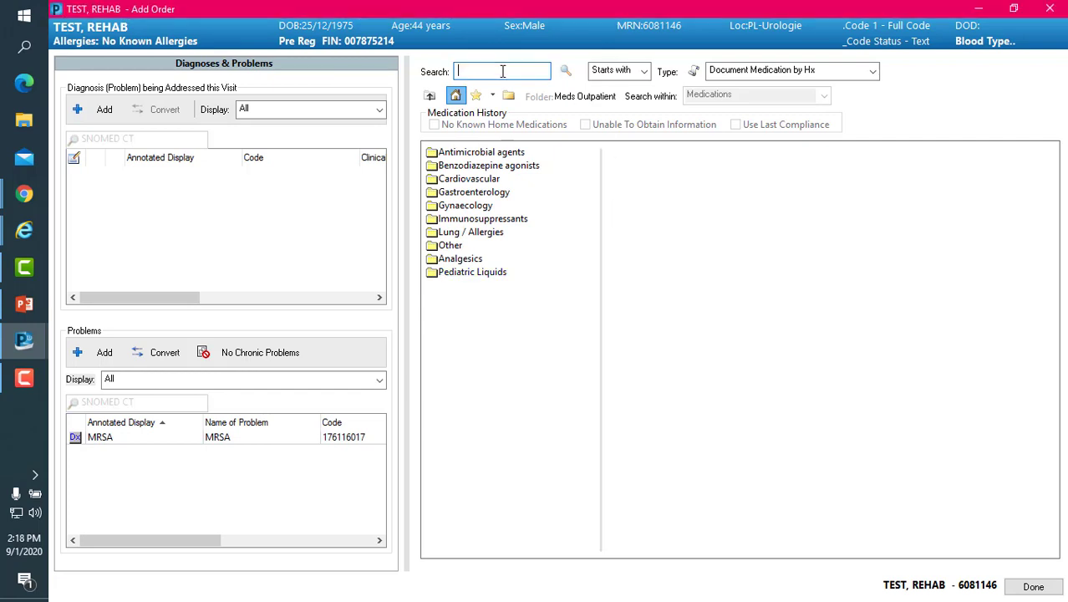
pyautogui.write('atorvas')
pyautogui.press('Return')
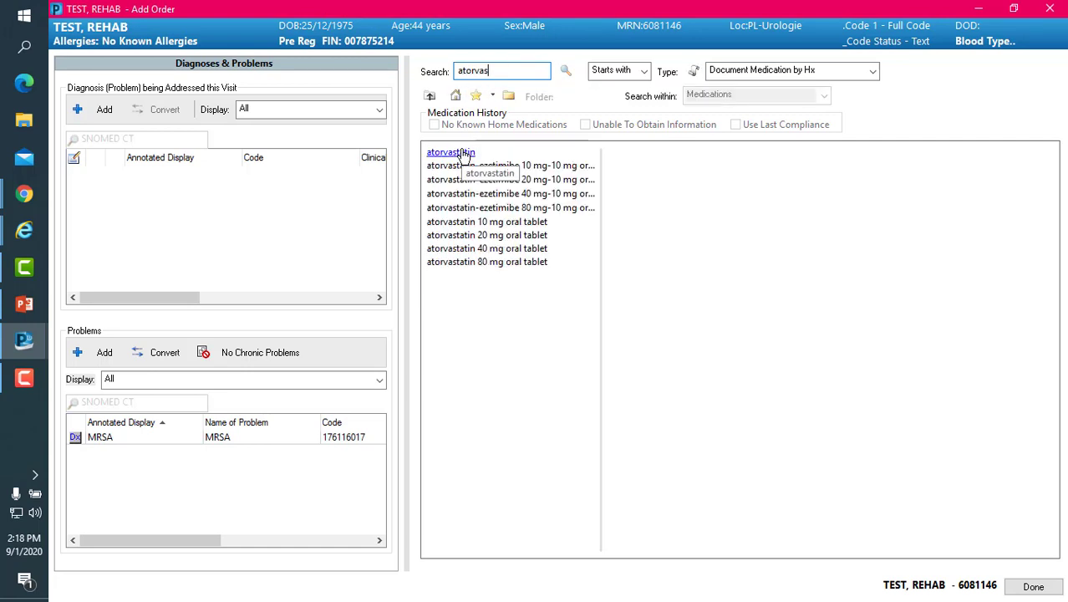
pyautogui.click(465, 153)
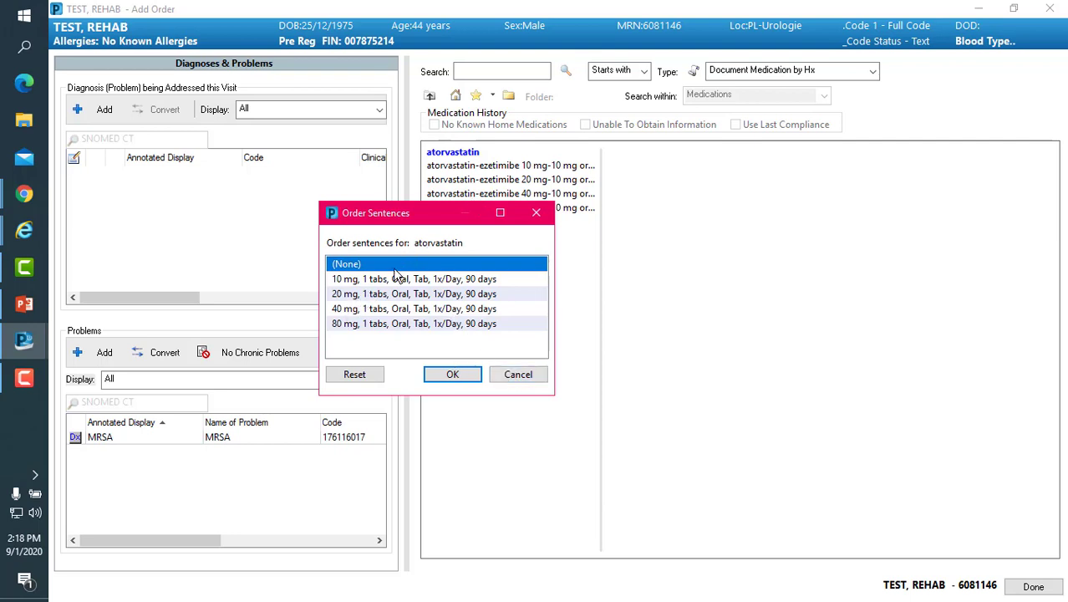
pyautogui.click(518, 377)
pyautogui.write('ator')
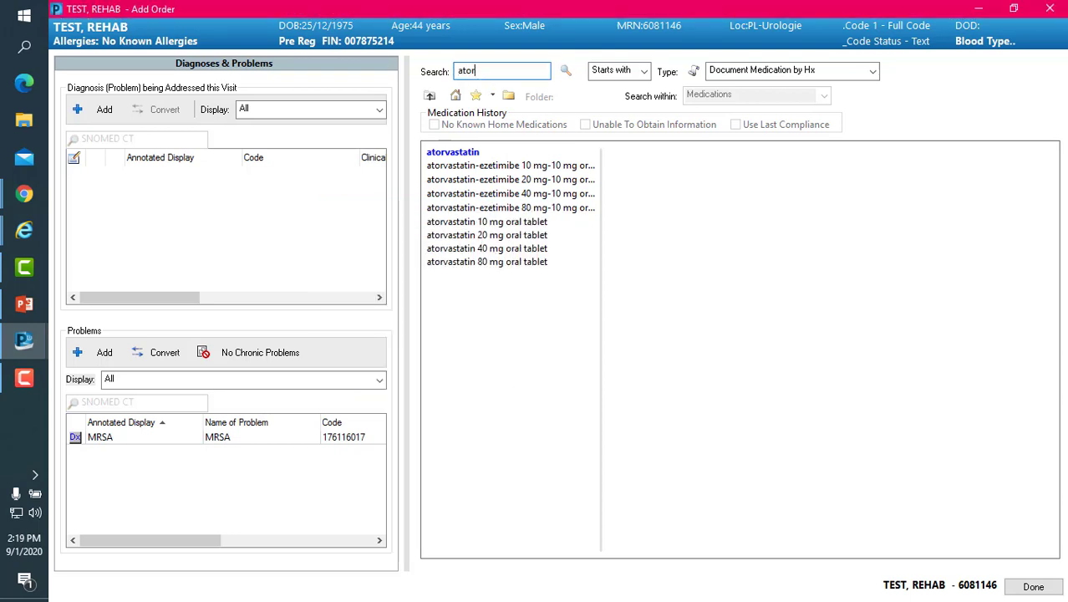
pyautogui.click(433, 154)
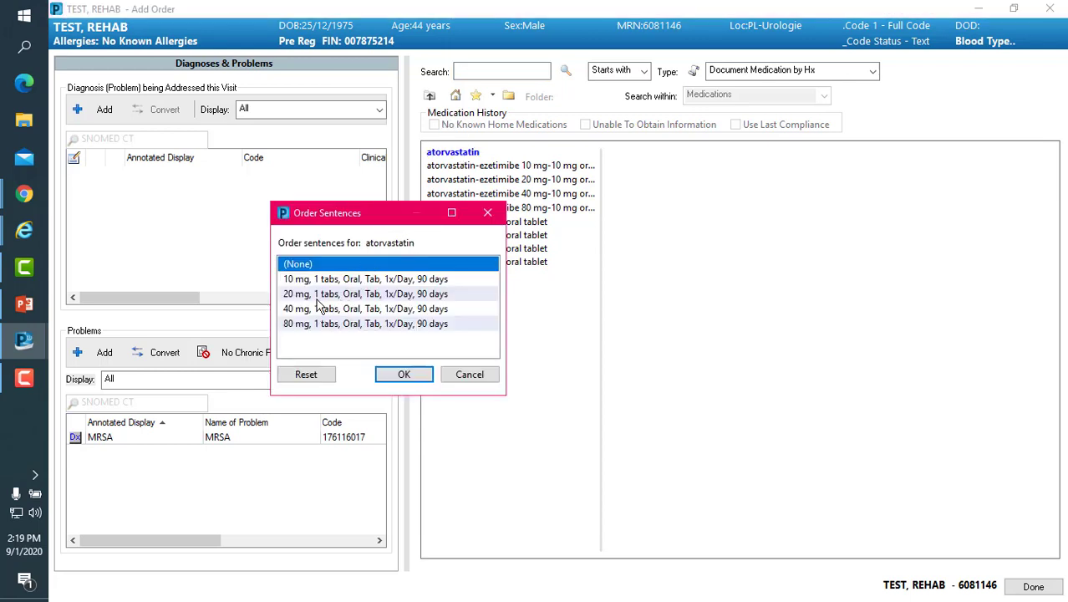
pyautogui.click(326, 294)
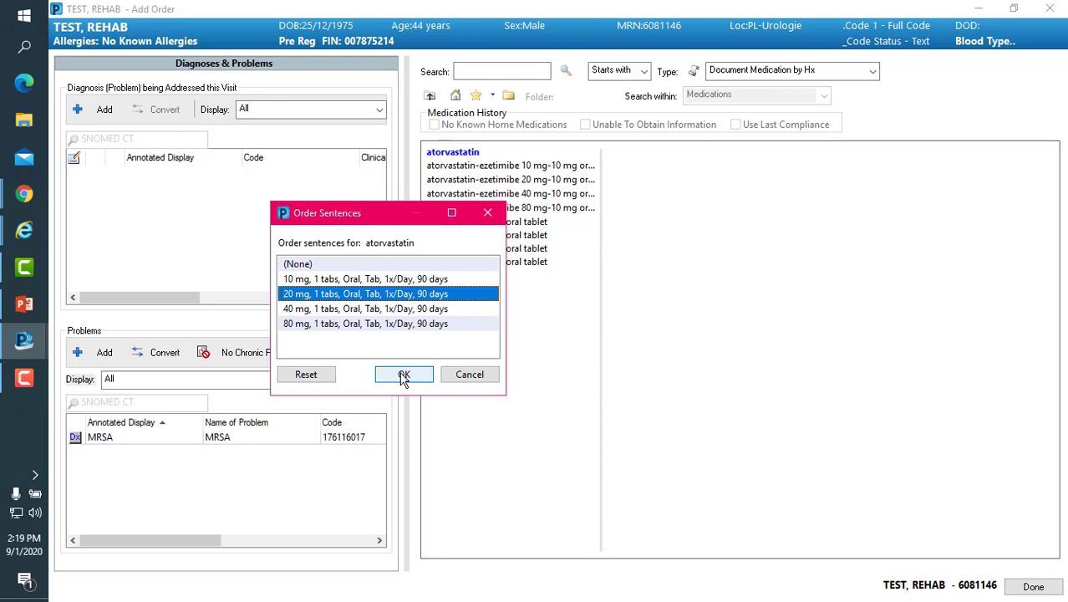
pyautogui.click(461, 375)
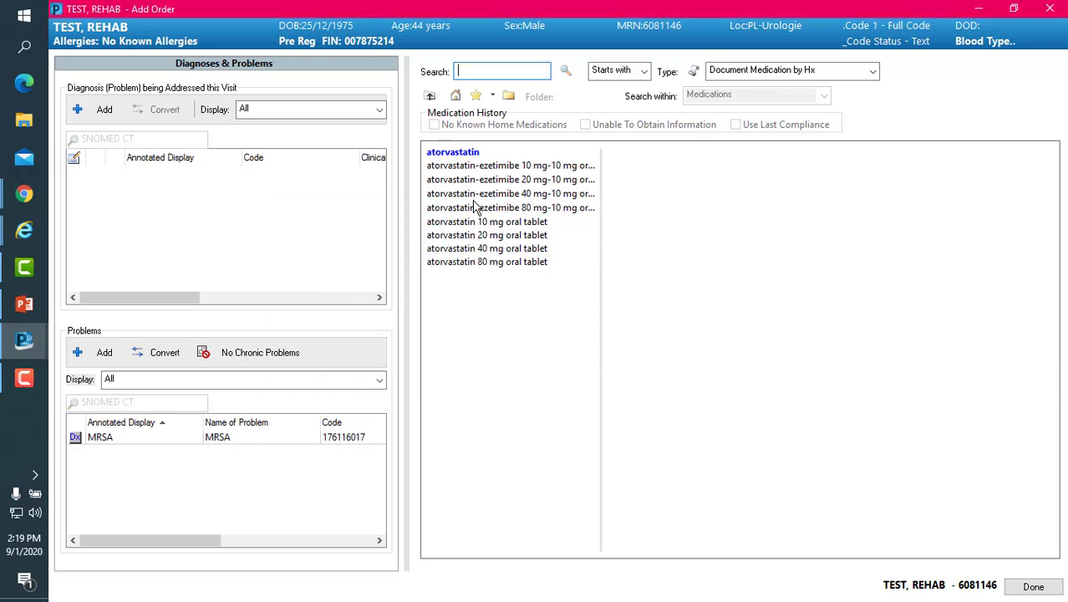
# Add atorvastatin with the order sentence "20 mg, 1 tabs, Oral, Tab, 1x/Day, 90 days" and finish adding medications
pyautogui.click(456, 154)
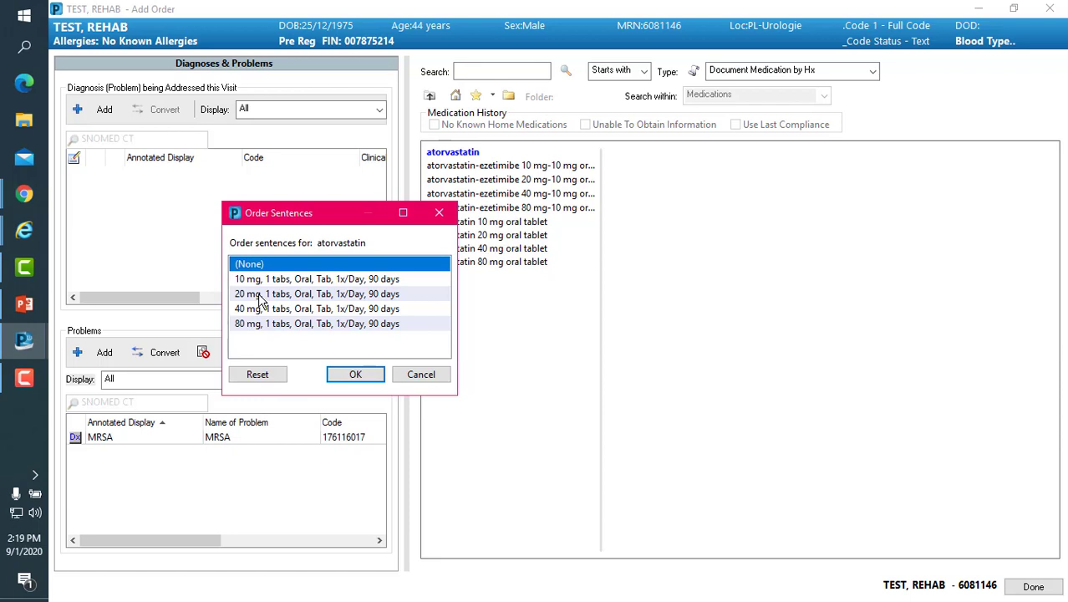
pyautogui.click(262, 295)
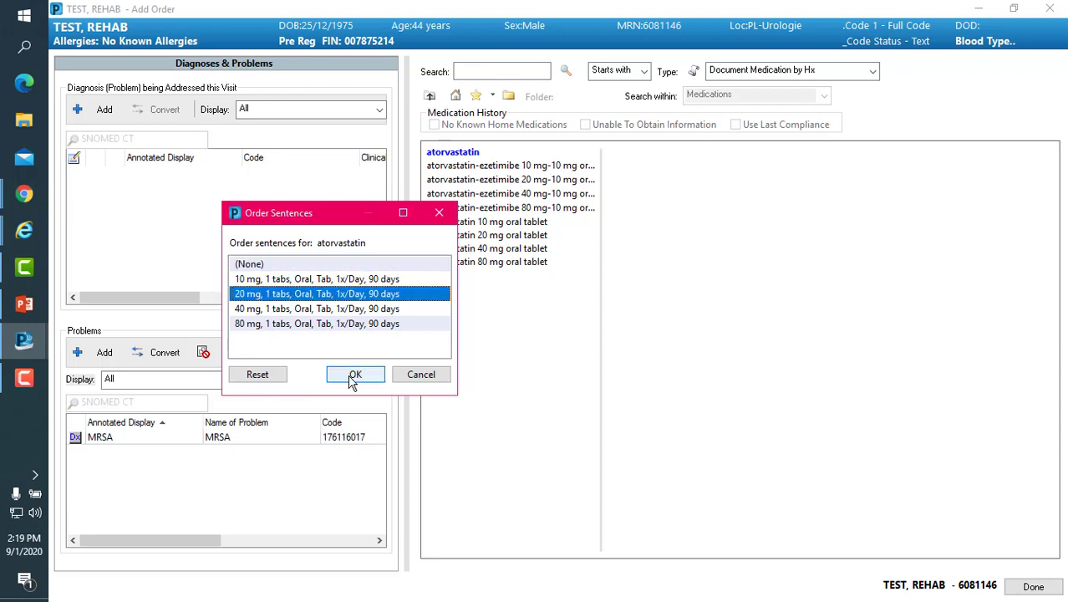
pyautogui.click(355, 374)
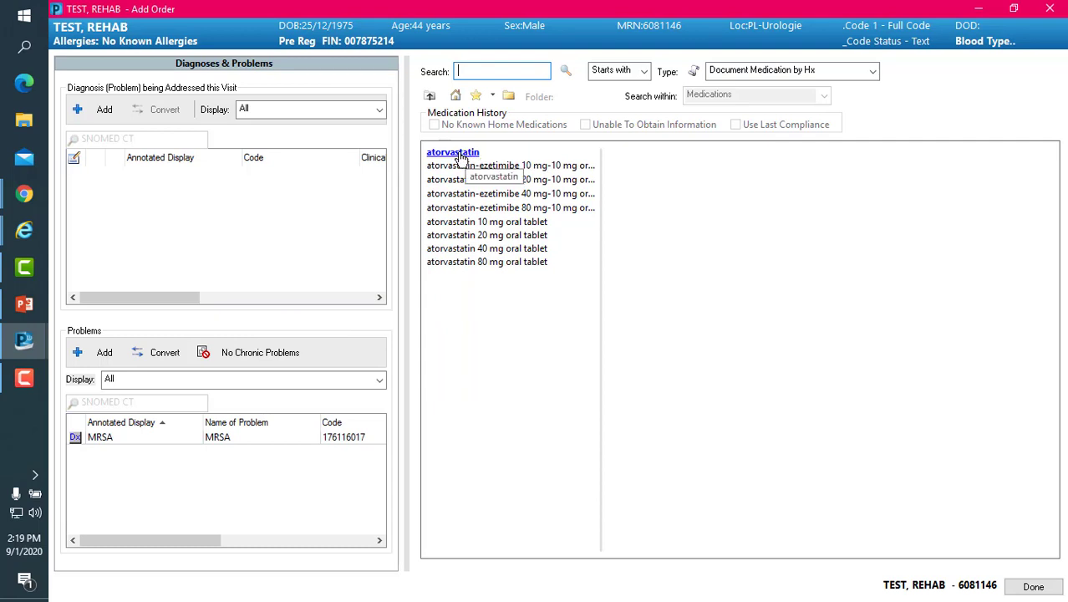
pyautogui.click(1034, 587)
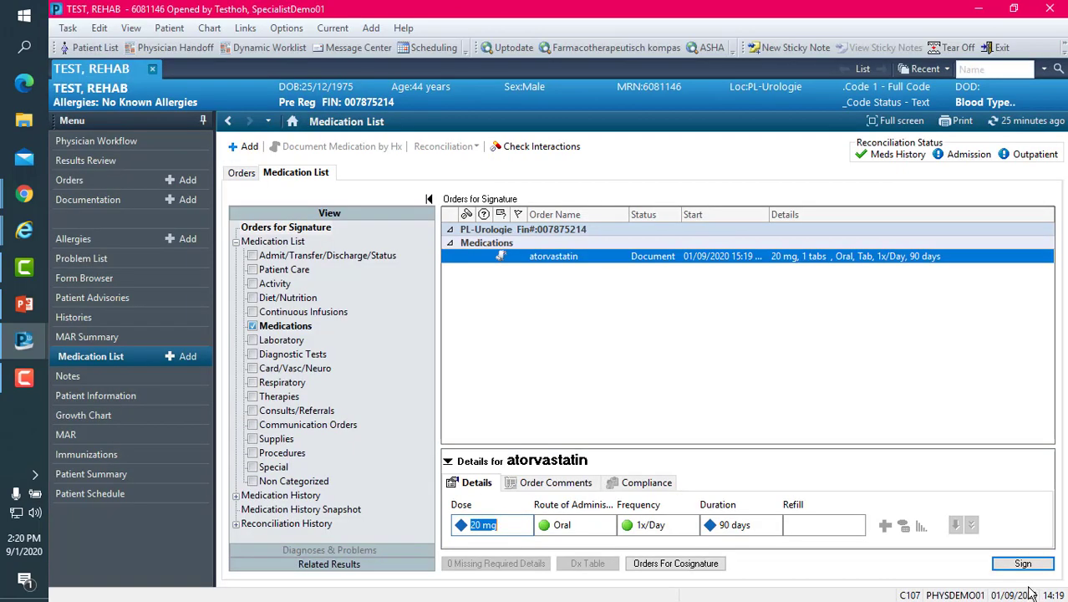
# Clear the duration of the atorvastatin entry and expand its additional order details
pyautogui.click(761, 524)
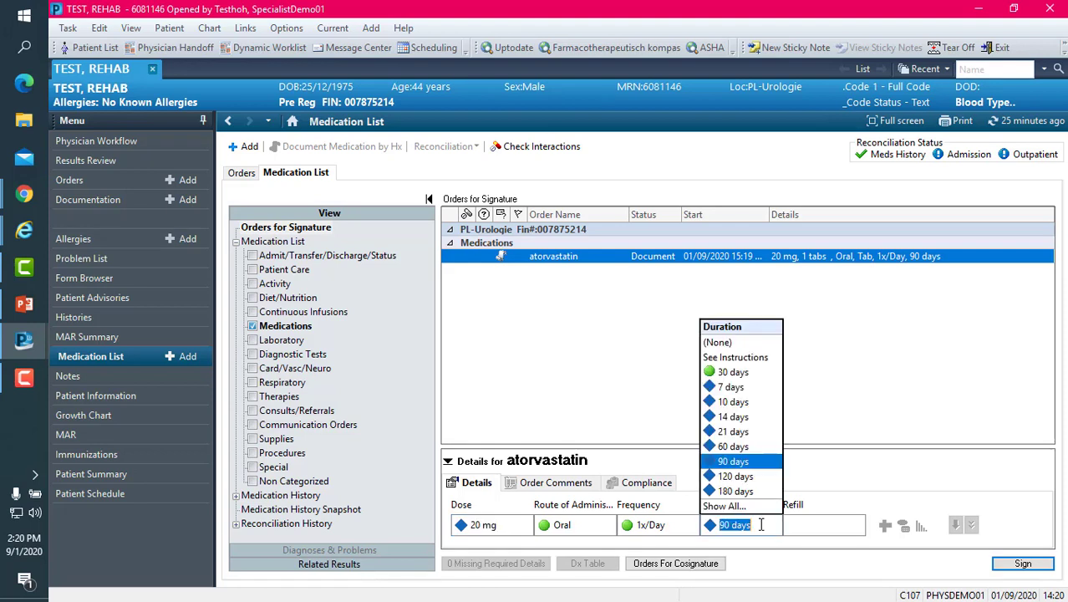
pyautogui.press('Delete')
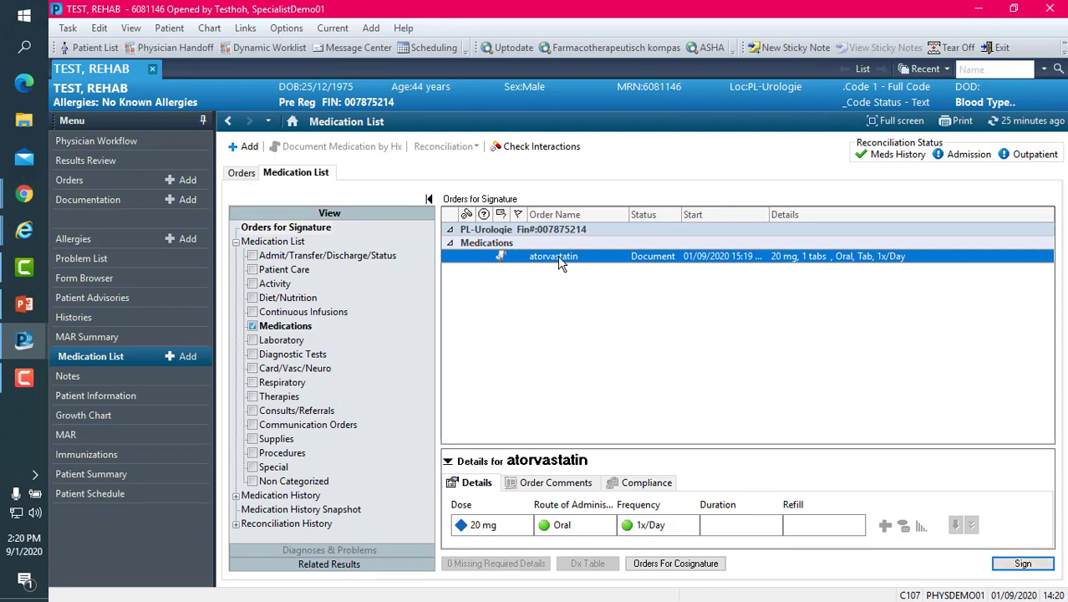
pyautogui.moveTo(610, 404); pyautogui.dragTo(613, 363)
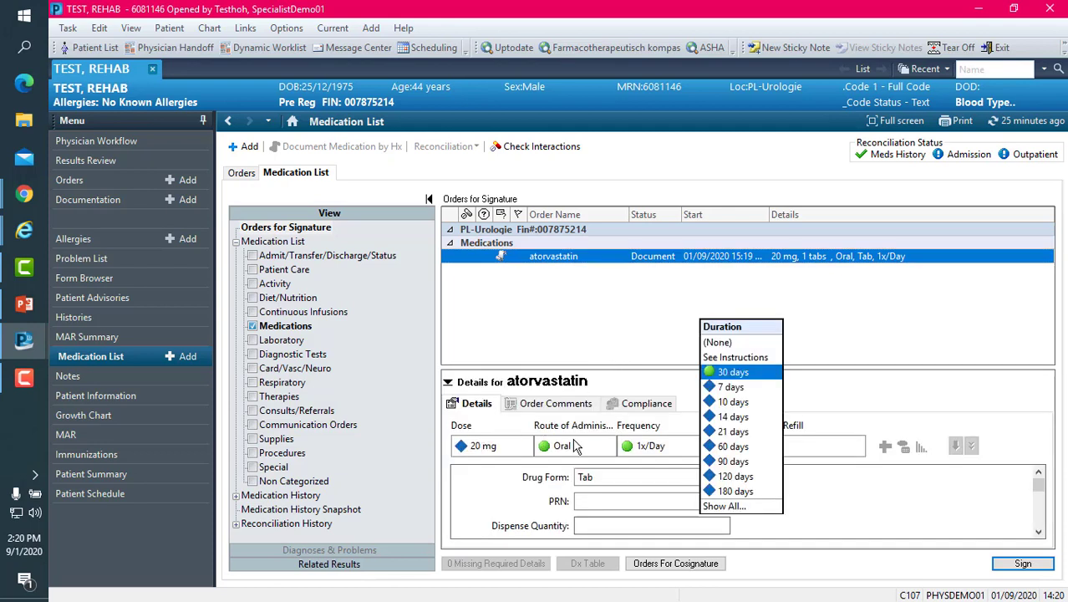
pyautogui.click(685, 430)
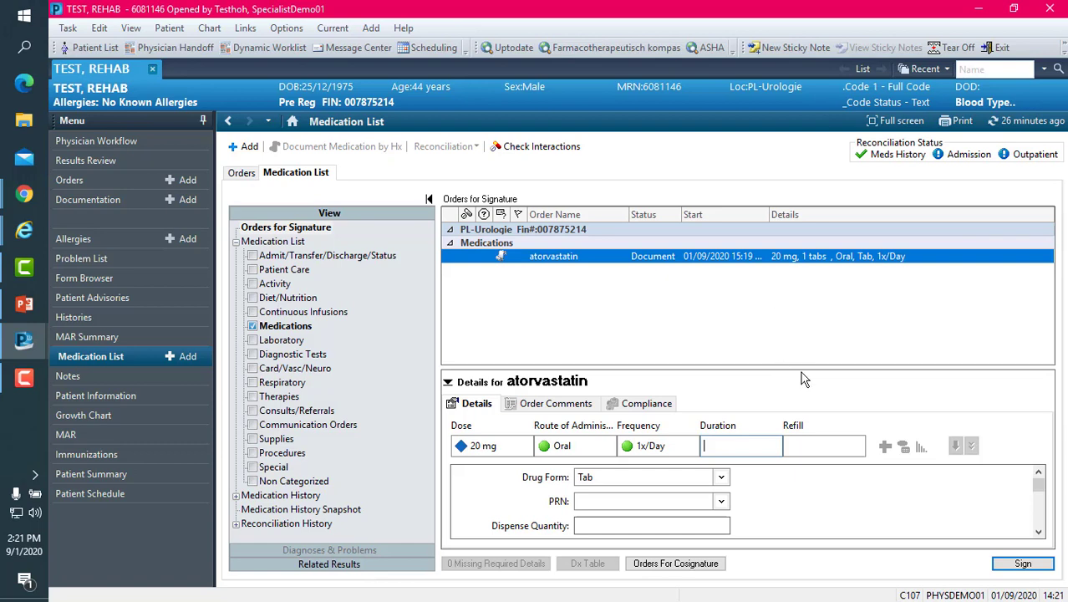
# Sign the atorvastatin entry and refresh the medication list
pyautogui.click(1016, 565)
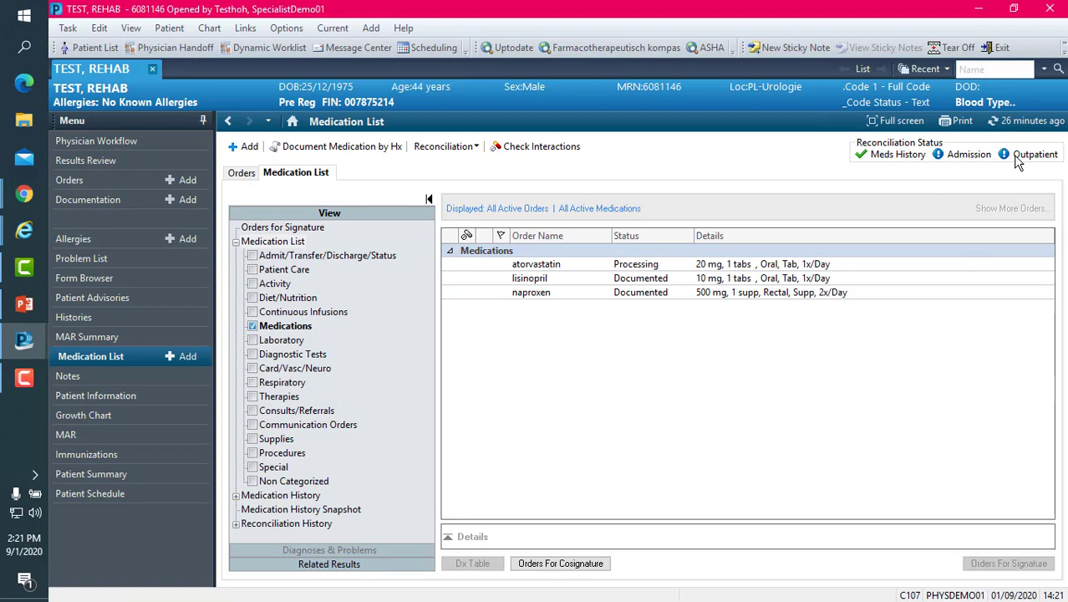
pyautogui.click(1024, 125)
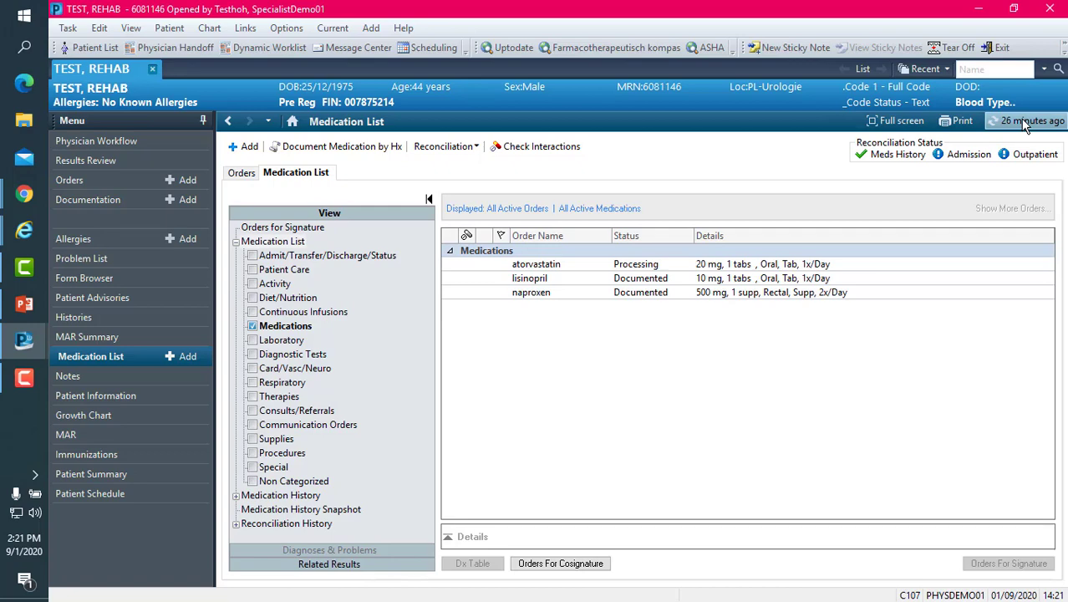
pyautogui.click(1028, 123)
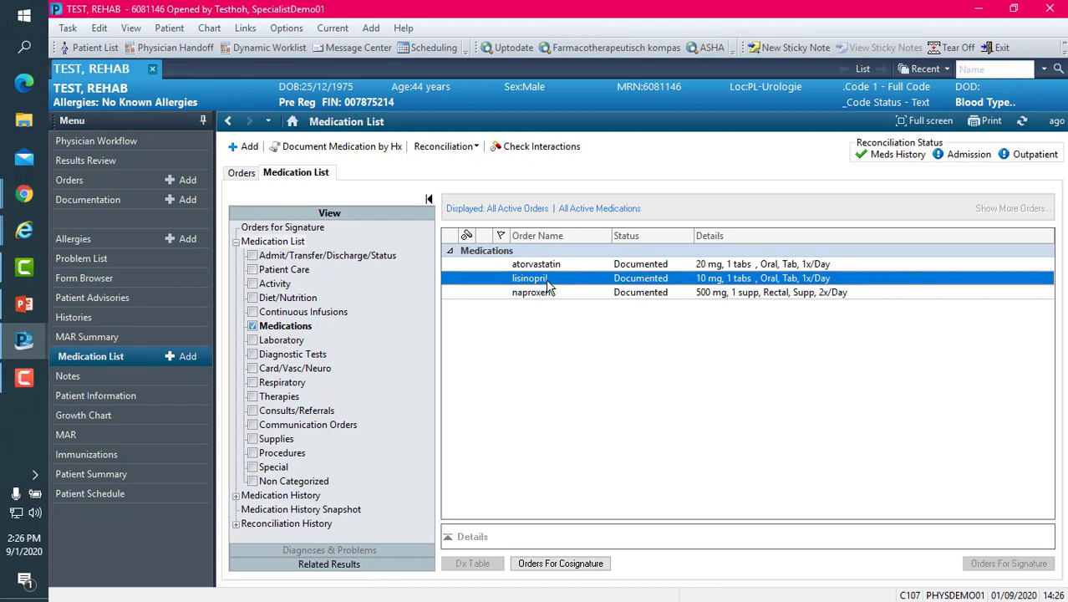
# Modify the documented lisinopril entry, setting its dose to 20 mg
pyautogui.rightClick(640, 282)
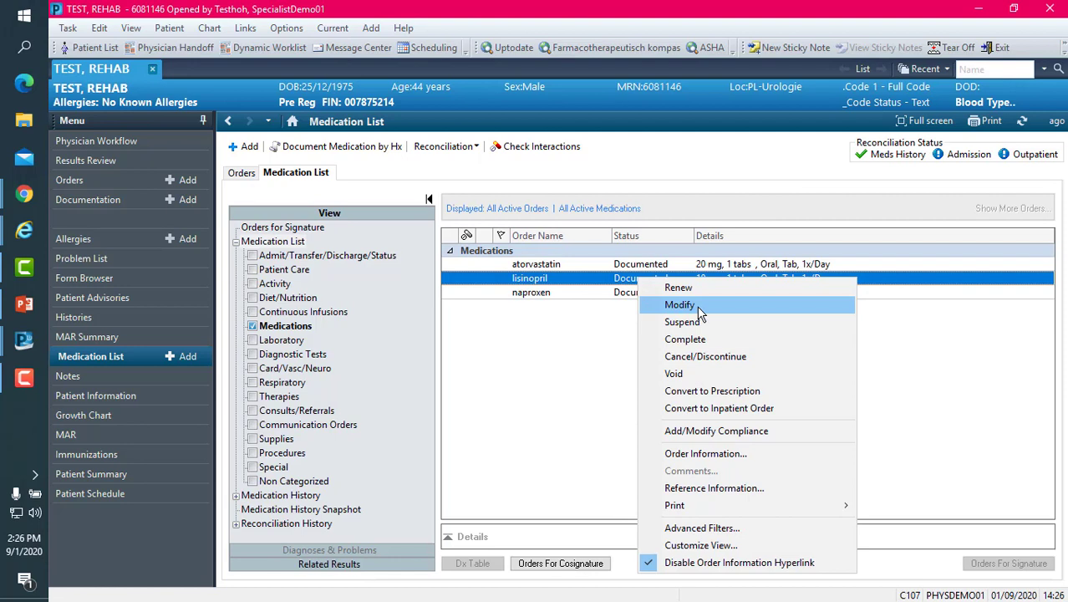
pyautogui.click(616, 316)
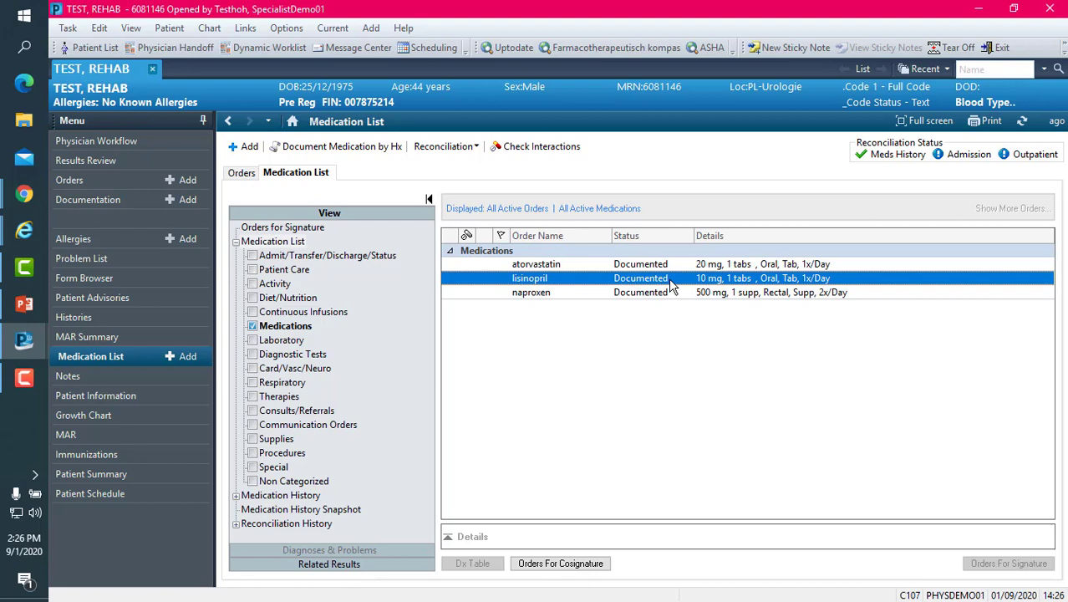
pyautogui.rightClick(671, 286)
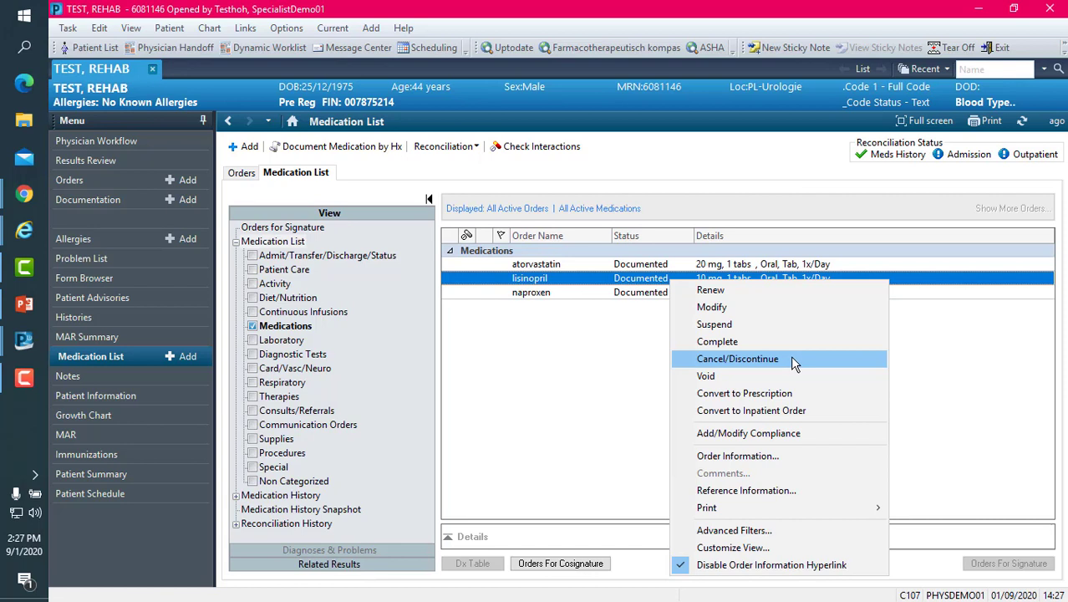
pyautogui.click(750, 308)
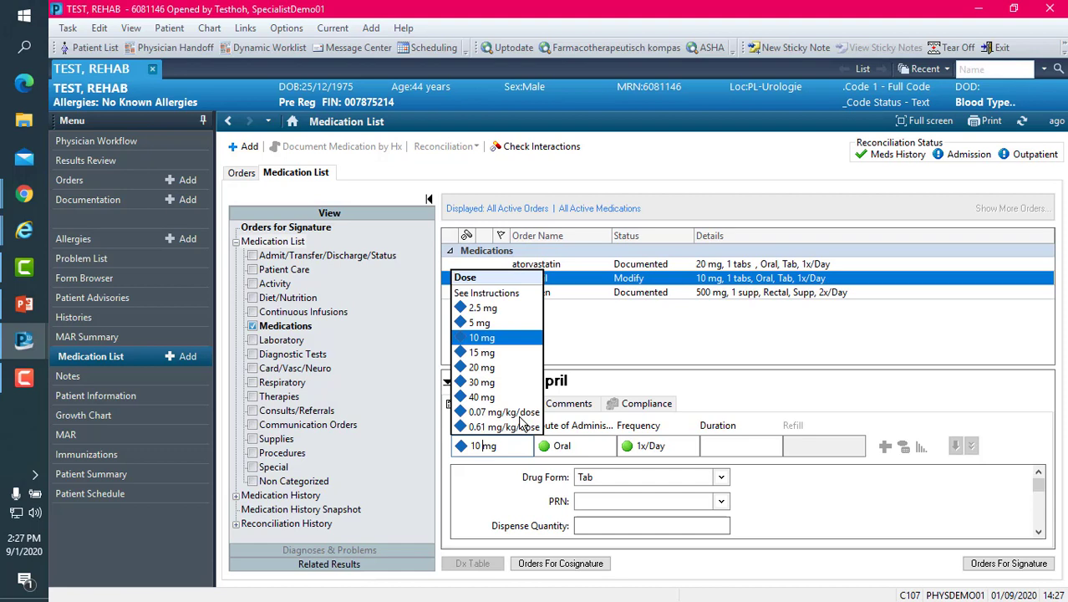
pyautogui.press('BackSpace')
pyautogui.press('BackSpace')
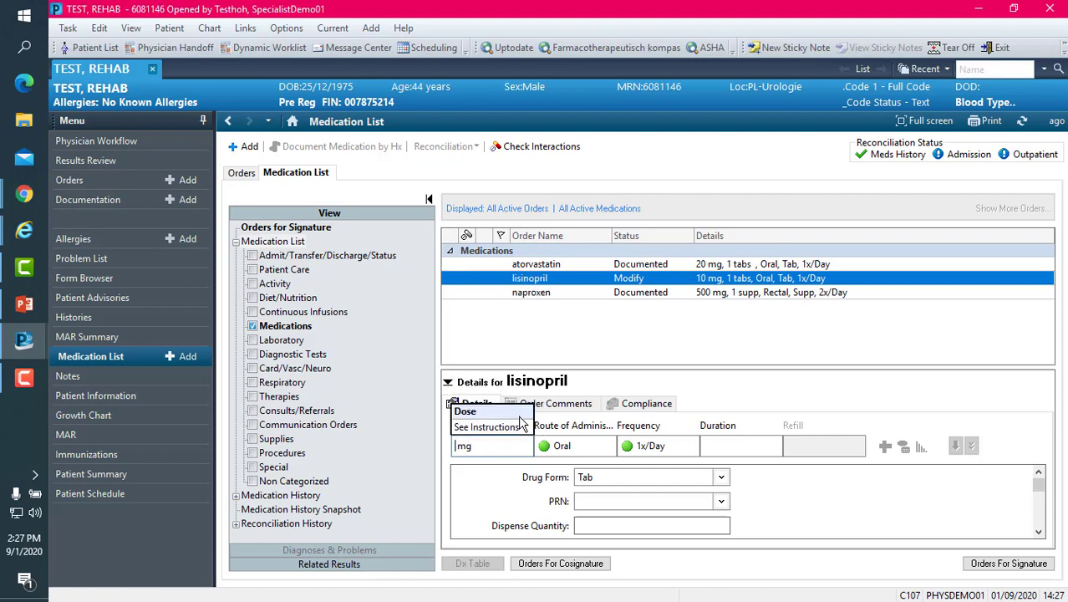
pyautogui.write('20')
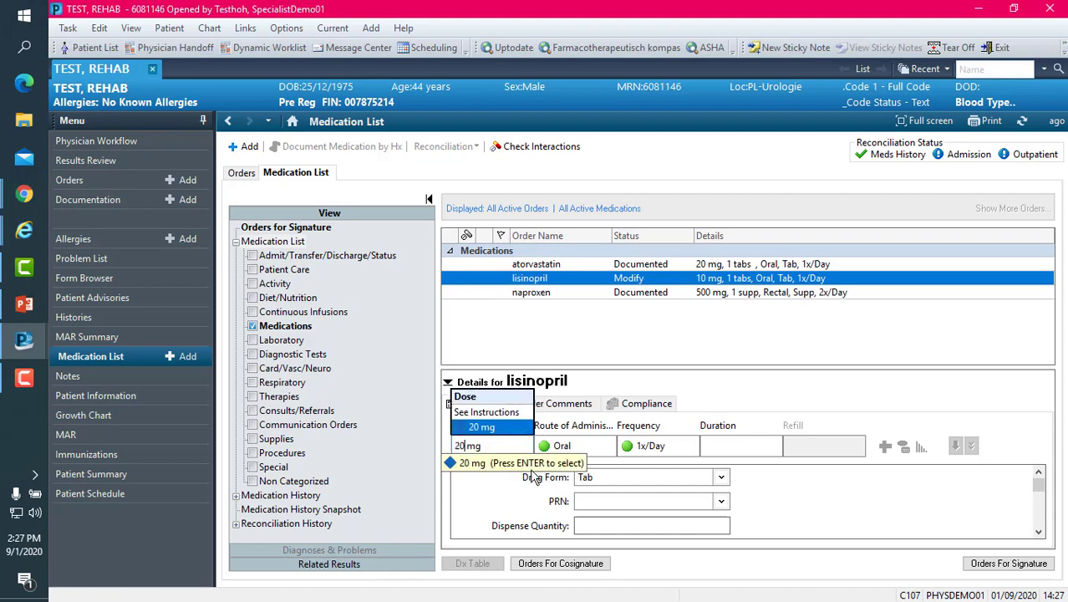
pyautogui.press('Return')
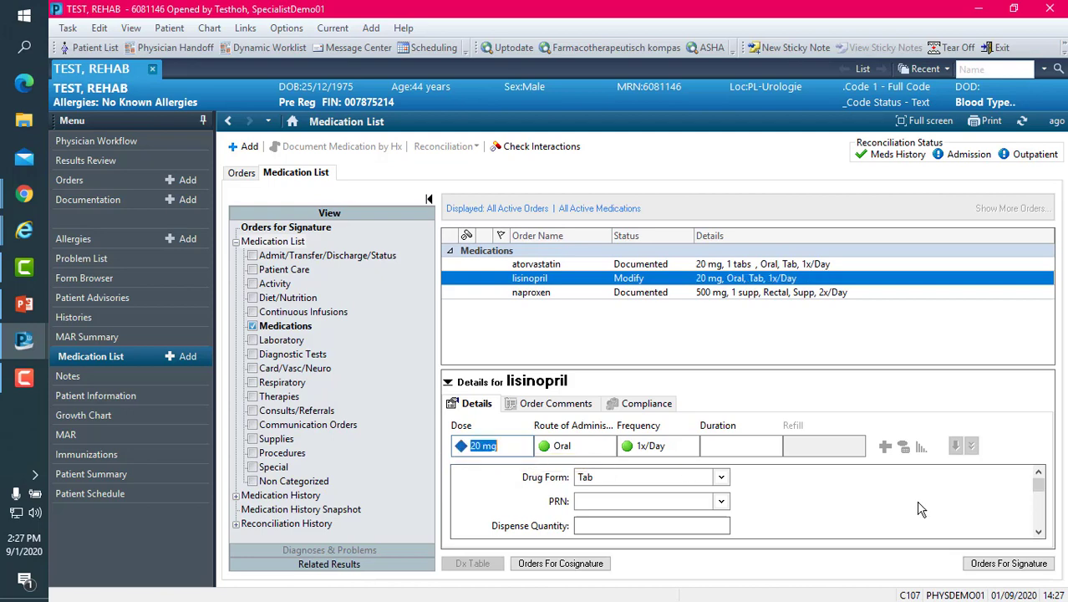
# Sign the modified lisinopril entry and refresh the medication list
pyautogui.click(994, 566)
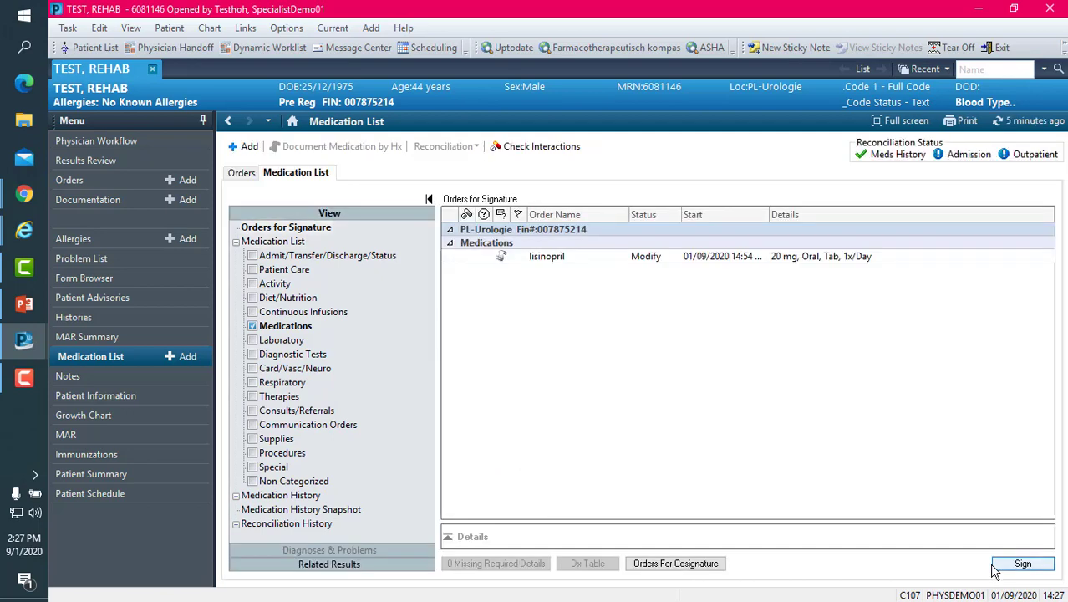
pyautogui.click(1024, 565)
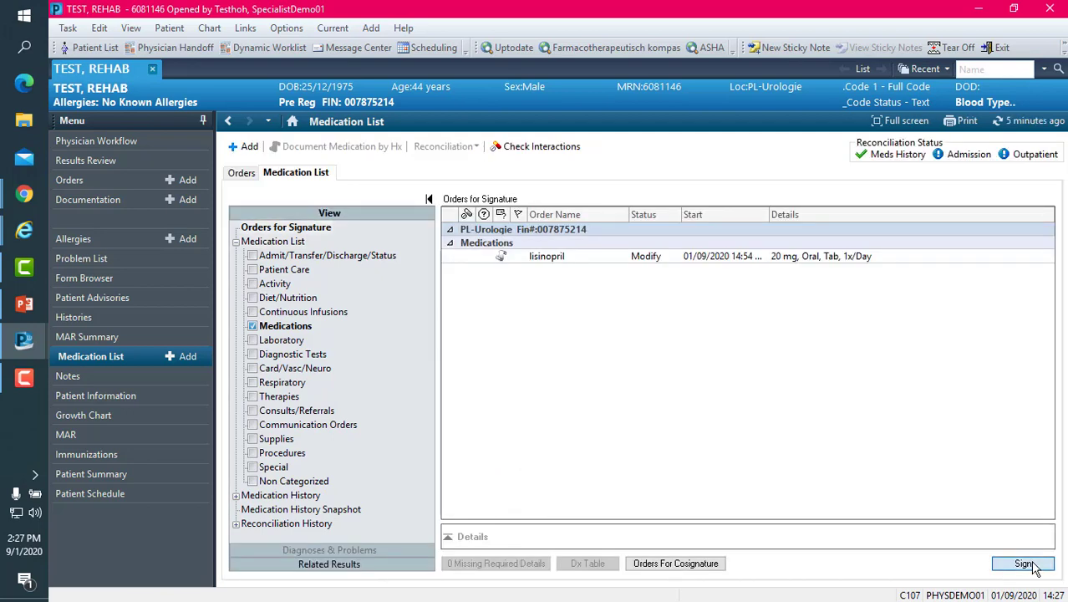
pyautogui.click(1037, 123)
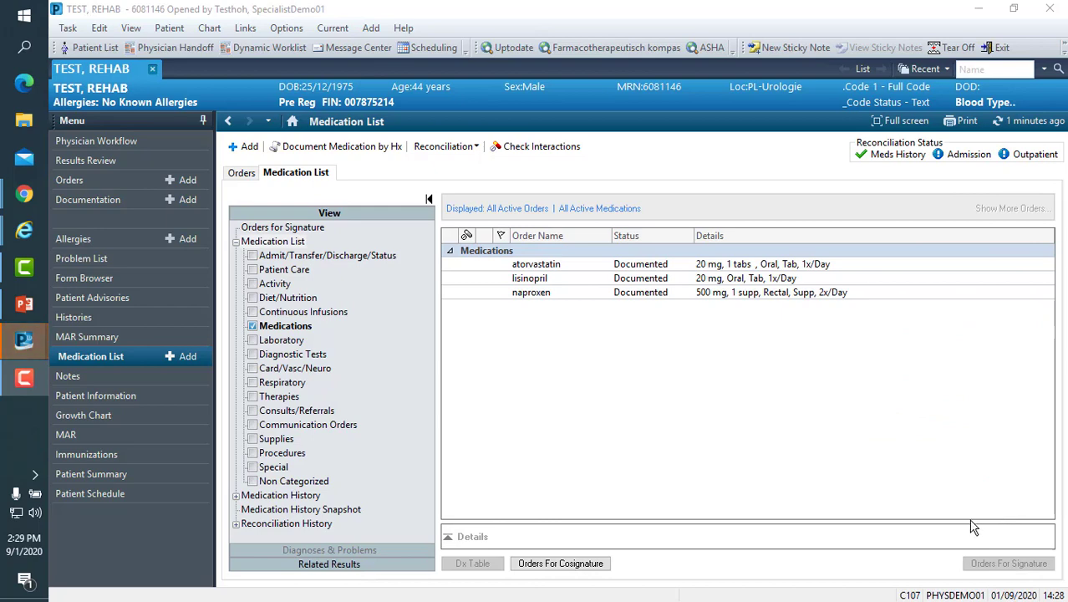
# Open the order entry window for home medications from the Physician Workflow and set the order type to Ambulatory (Meds as Rx)
pyautogui.click(68, 139)
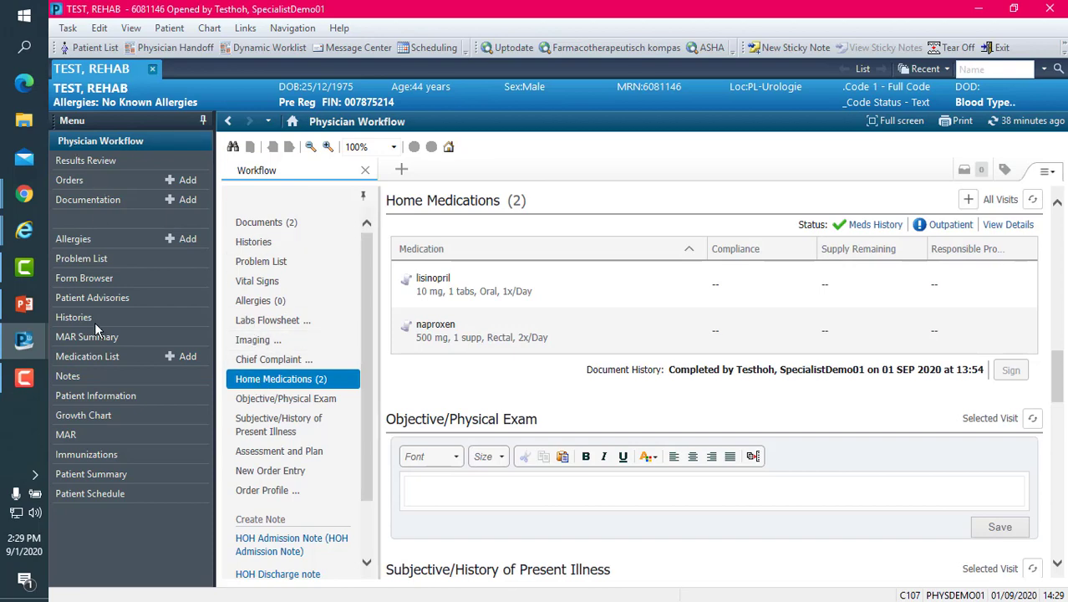
pyautogui.click(78, 356)
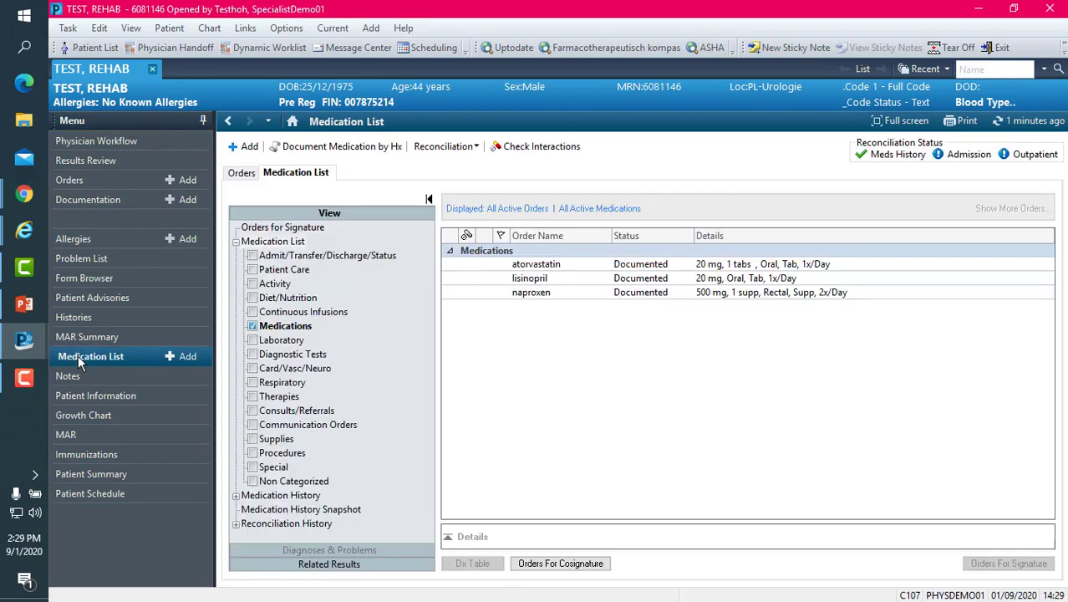
pyautogui.click(103, 143)
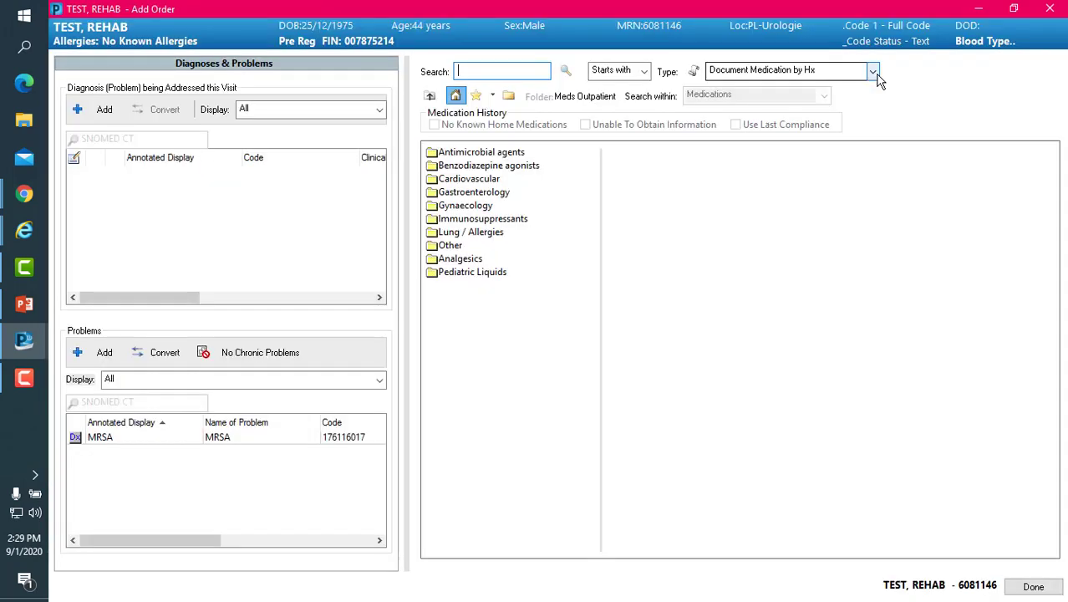
pyautogui.click(874, 73)
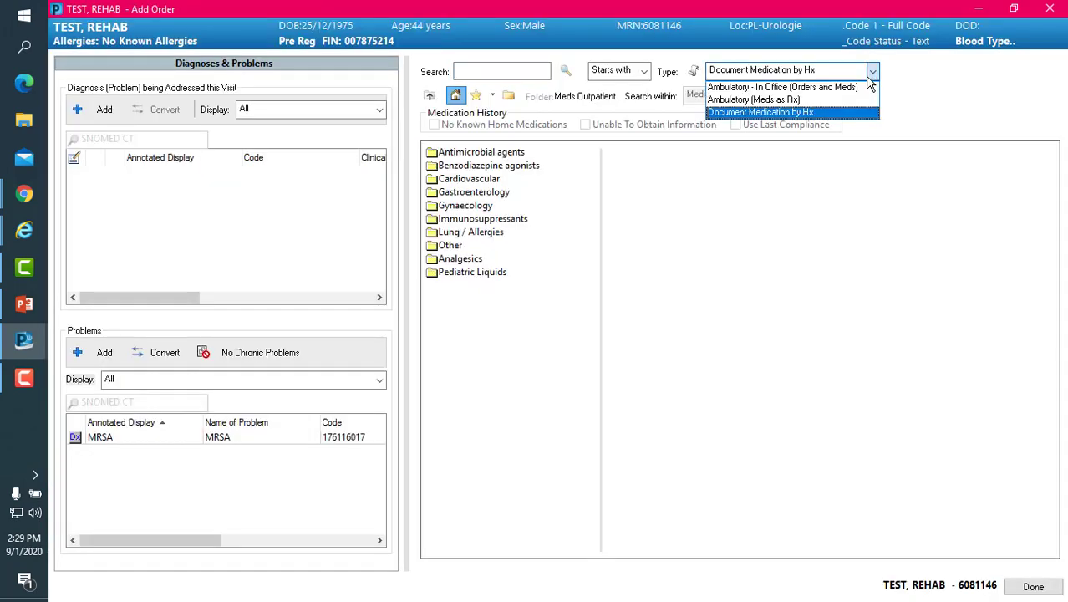
pyautogui.click(798, 100)
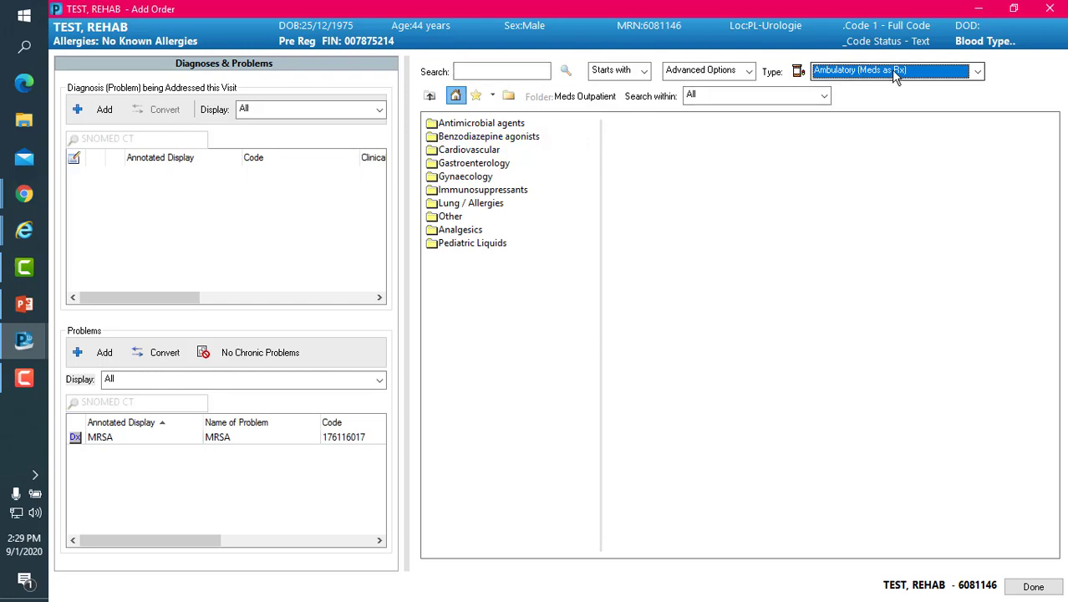
# Look at the order folders for Ambulatory - In Office (Orders and Meds) and return to the Ambulatory (Meds as Rx) type
pyautogui.click(977, 71)
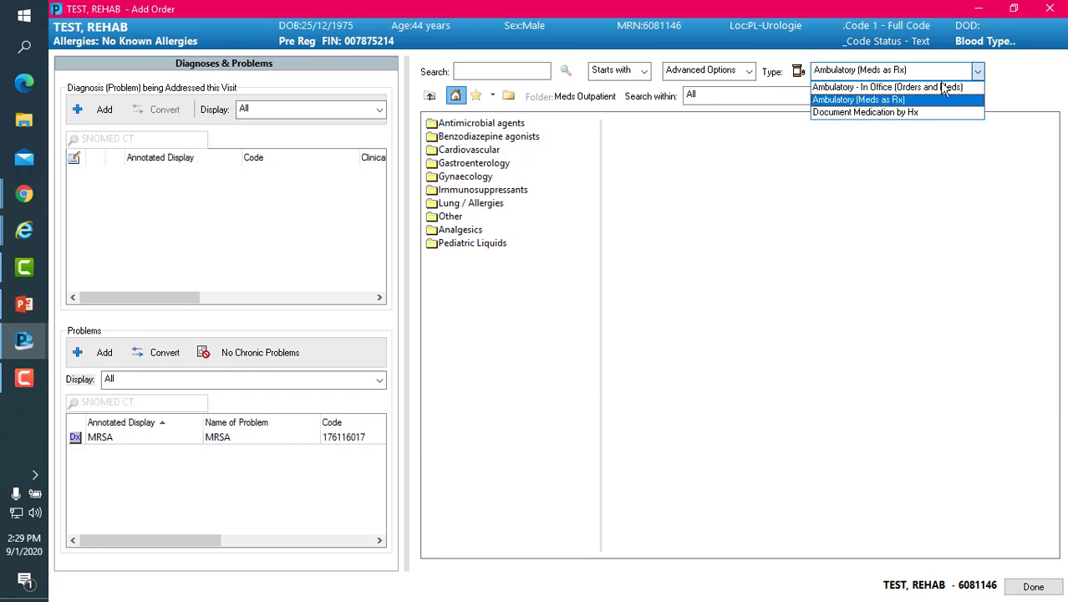
pyautogui.click(931, 87)
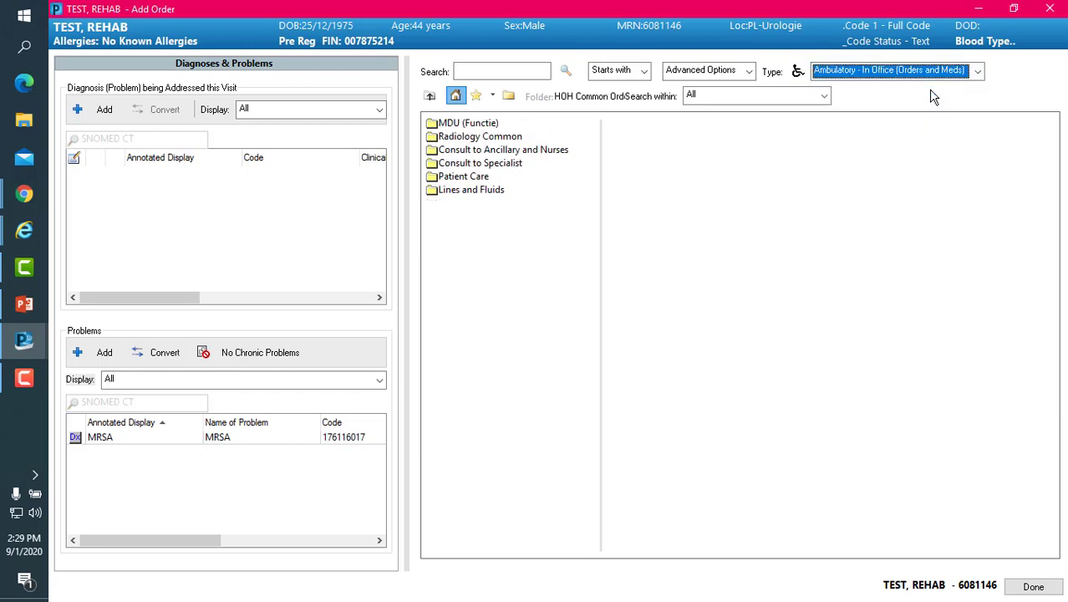
pyautogui.click(978, 72)
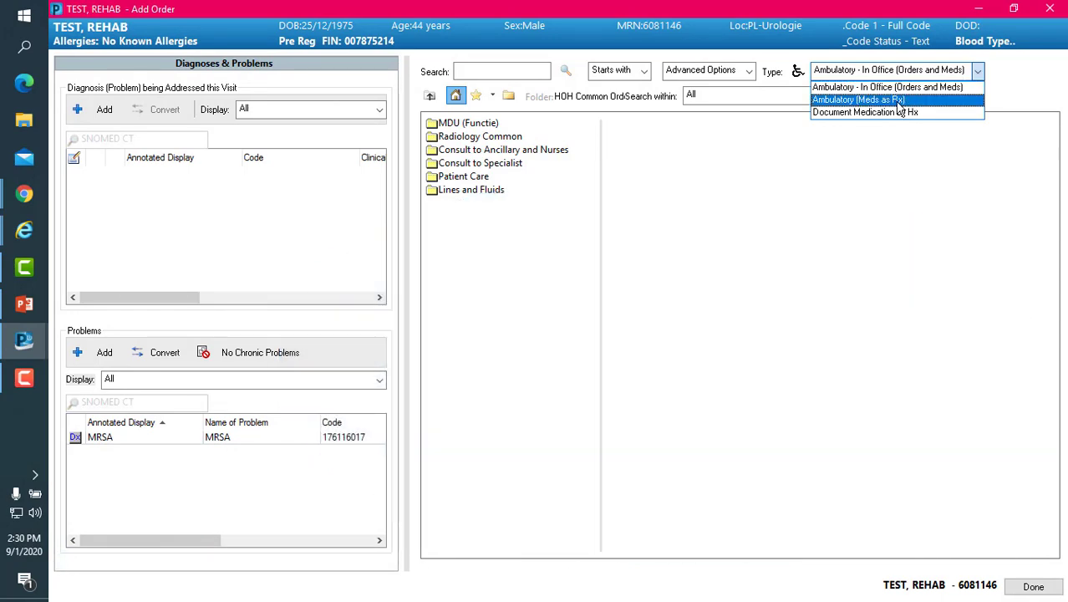
pyautogui.click(900, 100)
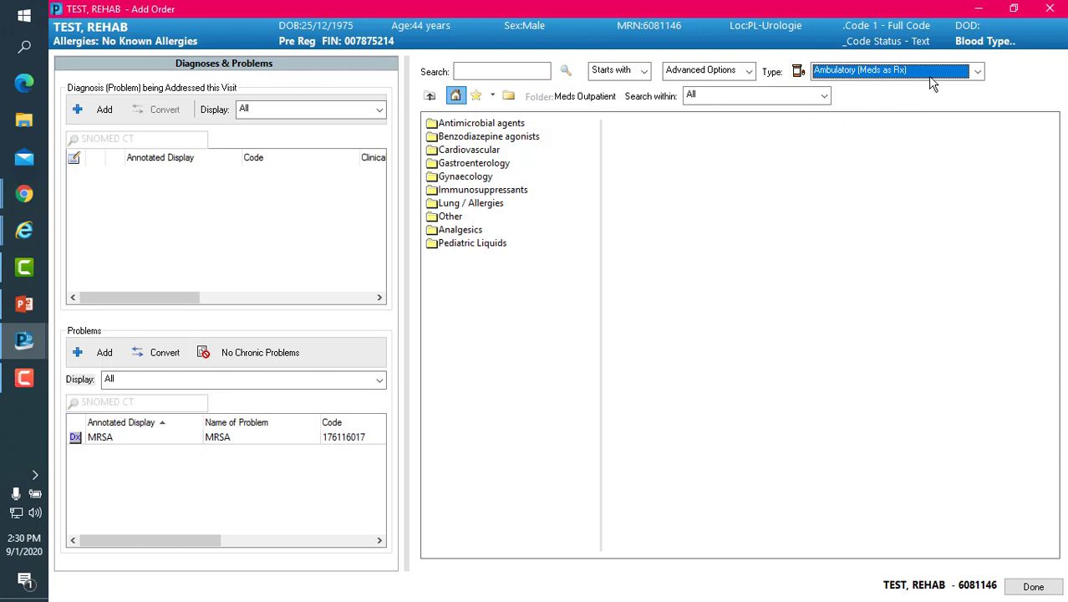
pyautogui.click(979, 73)
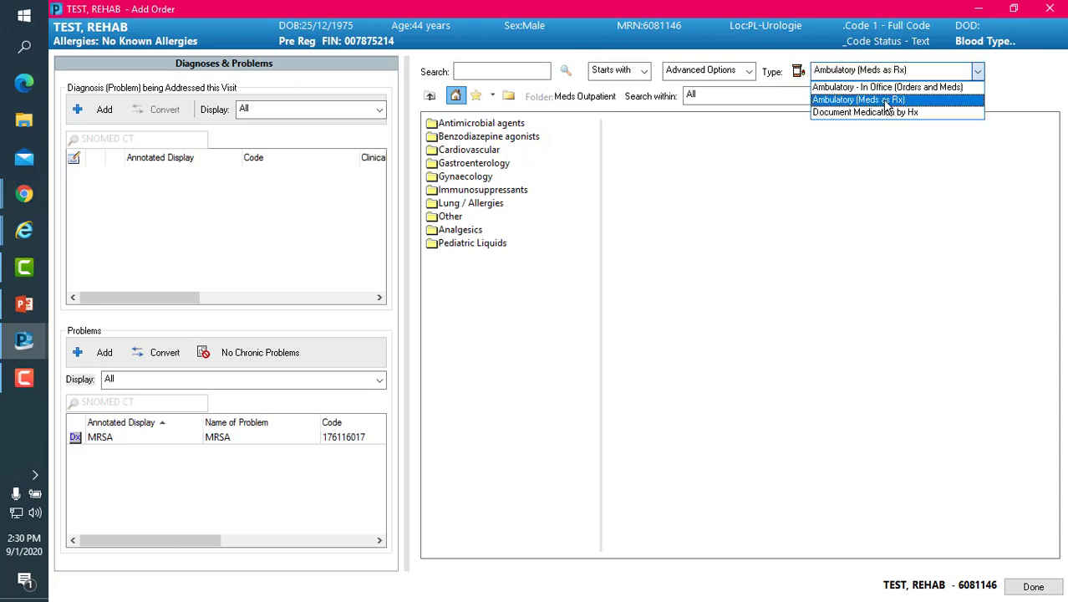
pyautogui.click(887, 105)
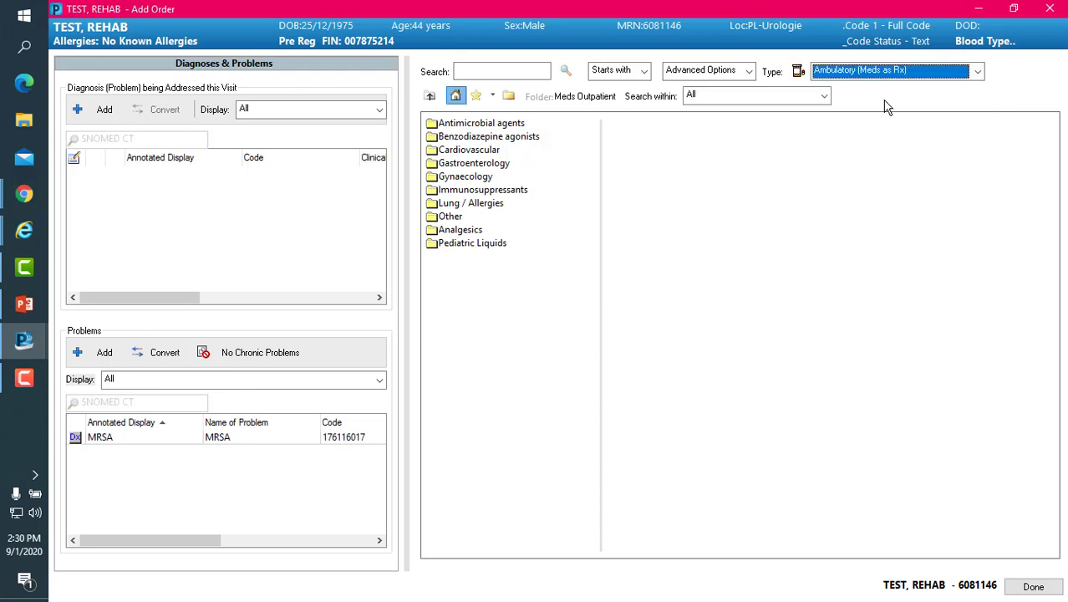
# Search the order catalog for "halop" and add the general haloperidol order
pyautogui.click(482, 70)
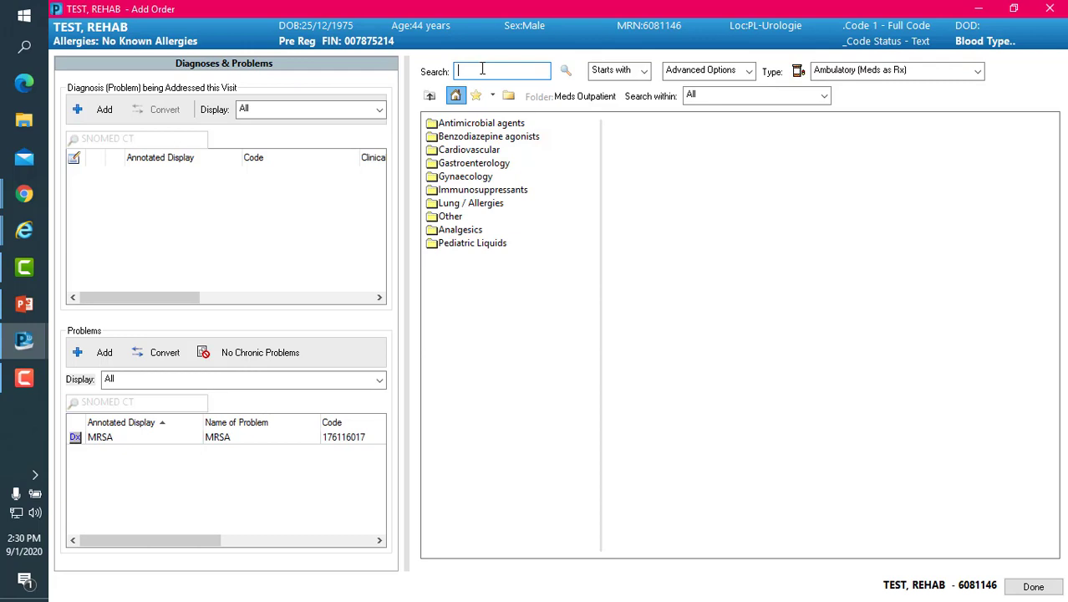
pyautogui.write('halop')
pyautogui.press('Return')
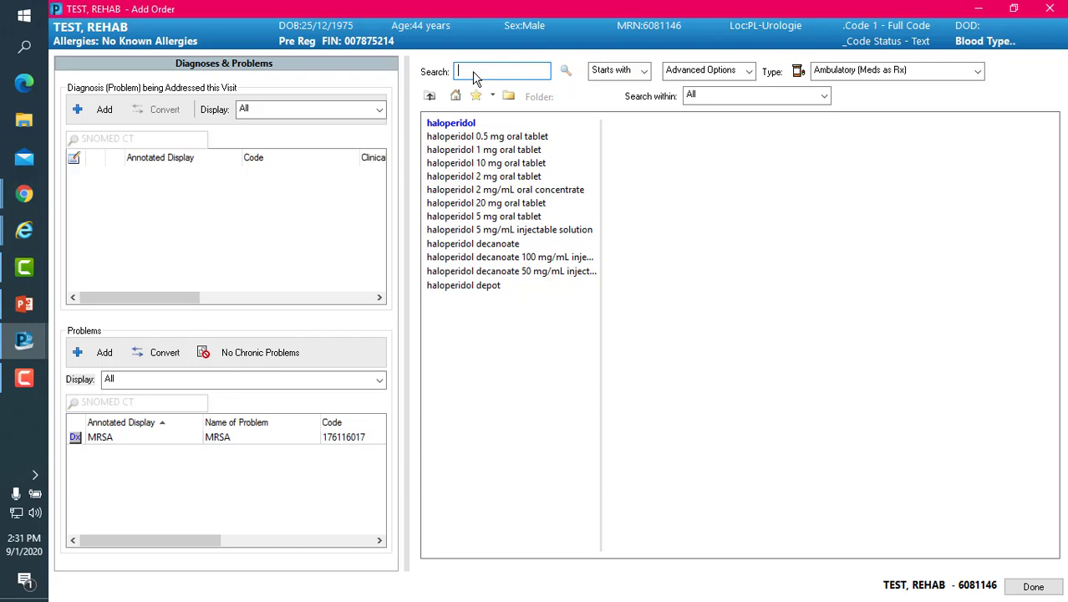
# Search for "domper" and add domperidone with the order sentence "10 mg, 1 tabs, Oral, Tab, 3x/Day, PRN, days"
pyautogui.write('domper')
pyautogui.press('Return')
pyautogui.click(472, 126)
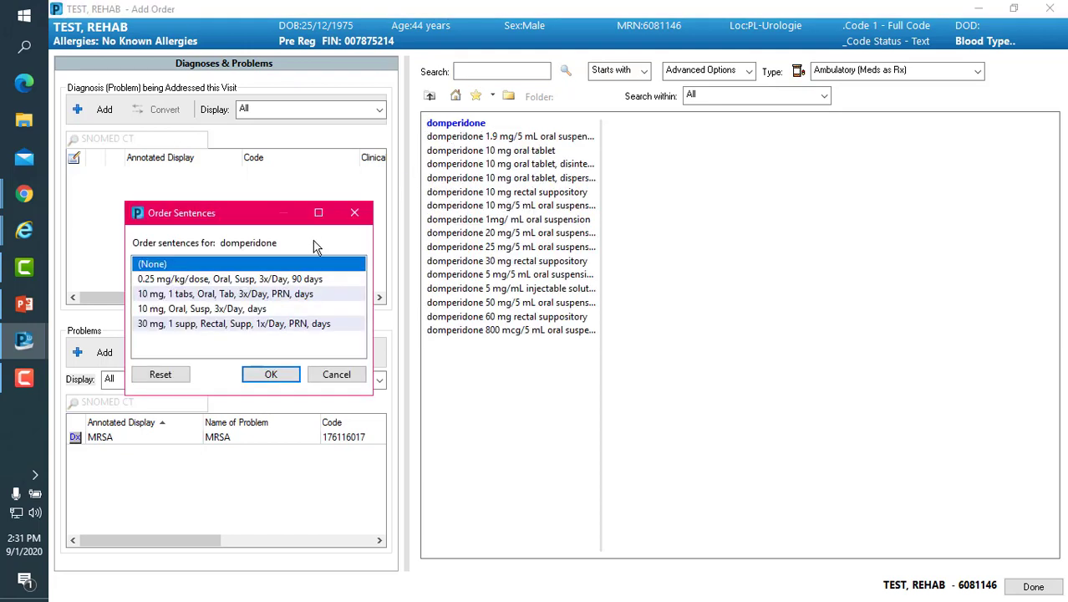
pyautogui.click(183, 294)
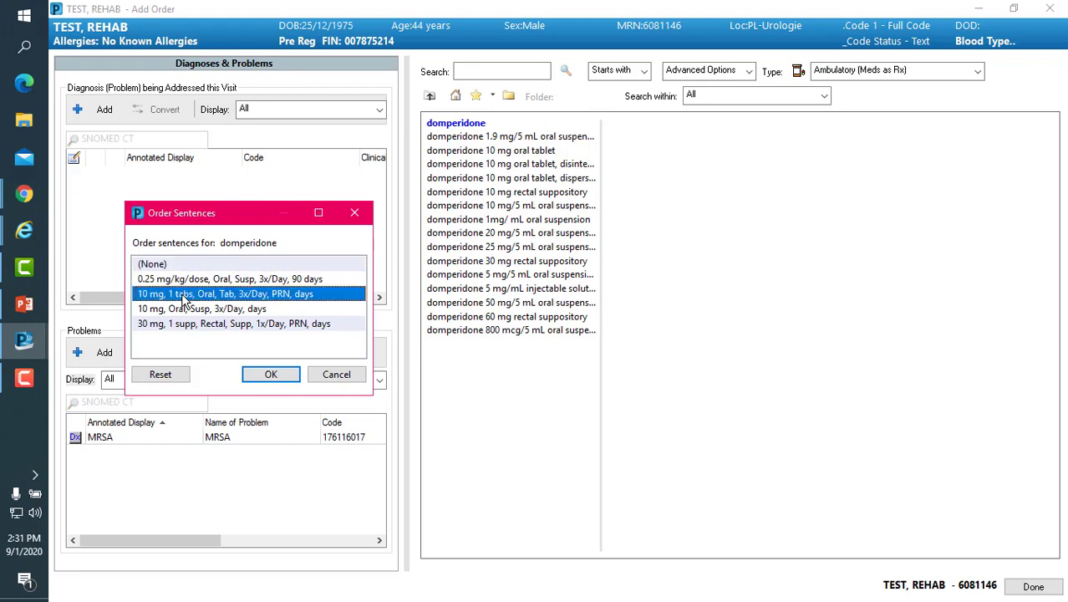
pyautogui.click(276, 375)
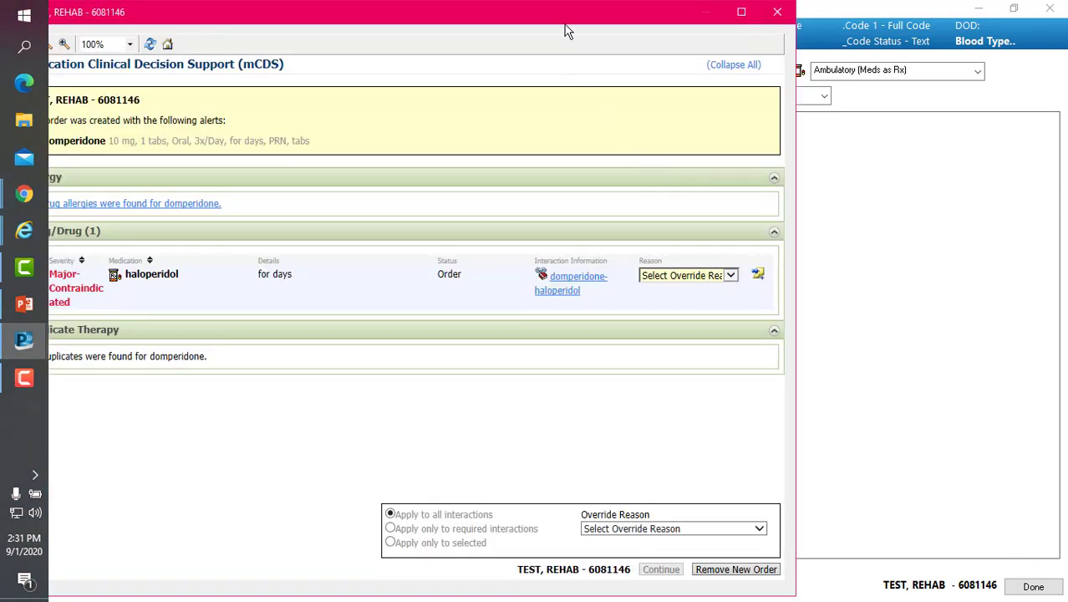
# Maximize the clinical decision support alert and set the override reason for the domperidone-haloperidol interaction to Akkoord Arts
pyautogui.moveTo(564, 12); pyautogui.dragTo(681, 11)
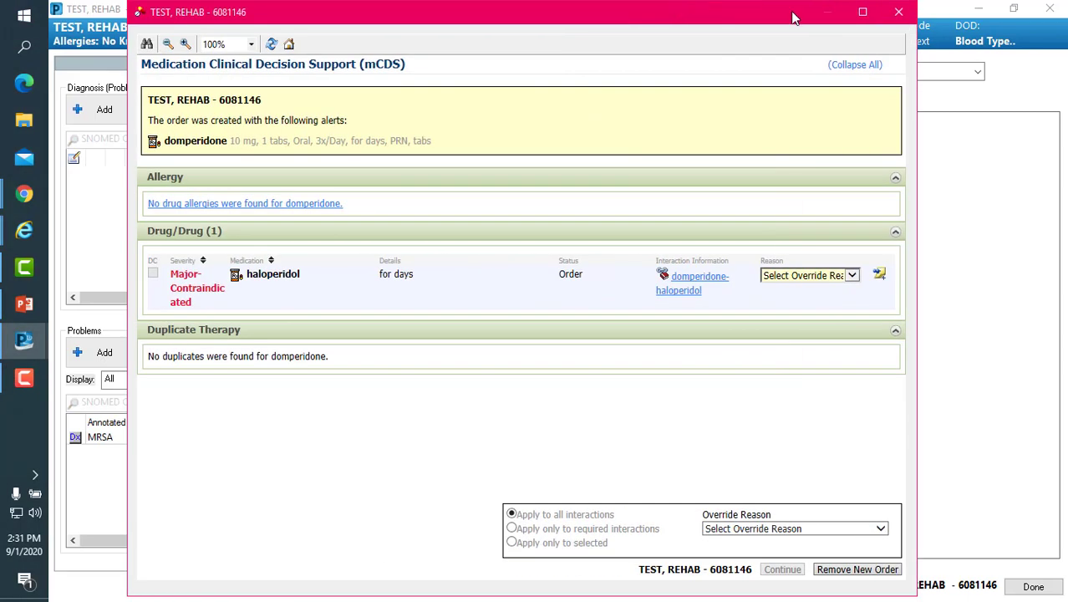
pyautogui.click(865, 13)
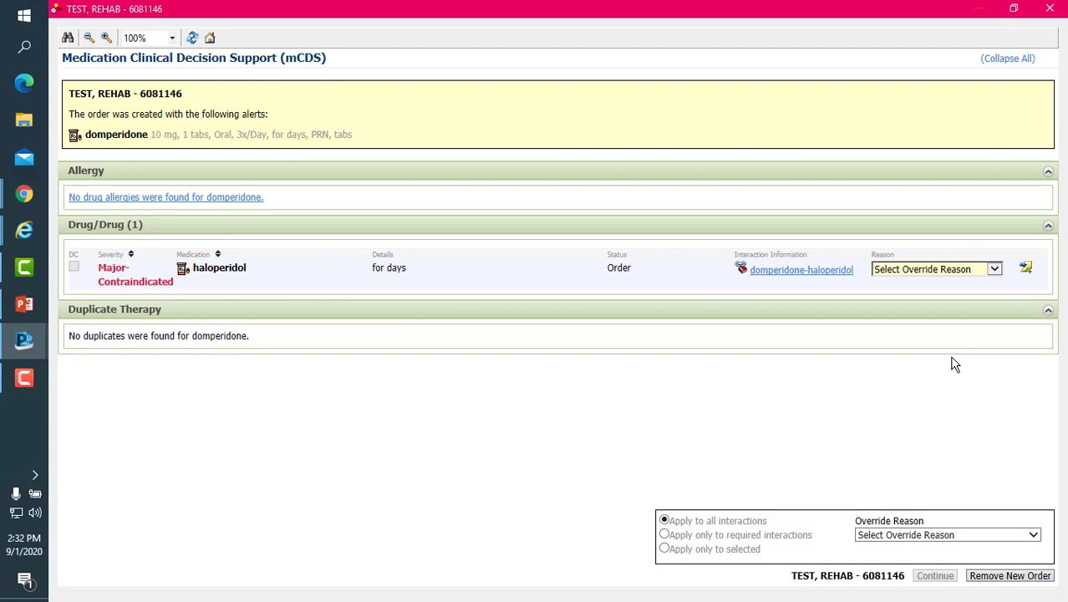
pyautogui.click(995, 270)
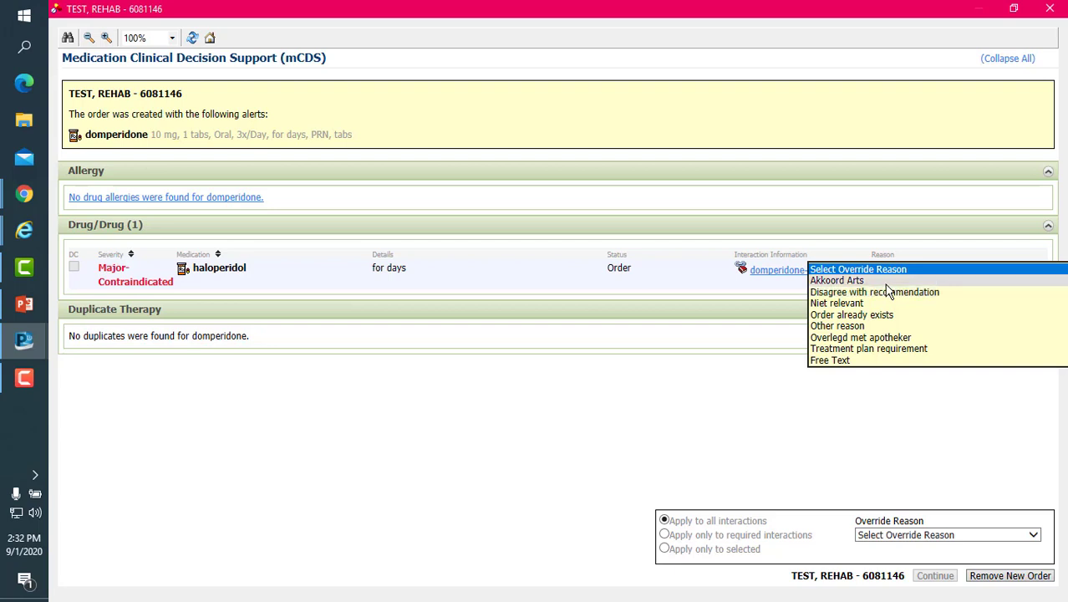
pyautogui.click(750, 349)
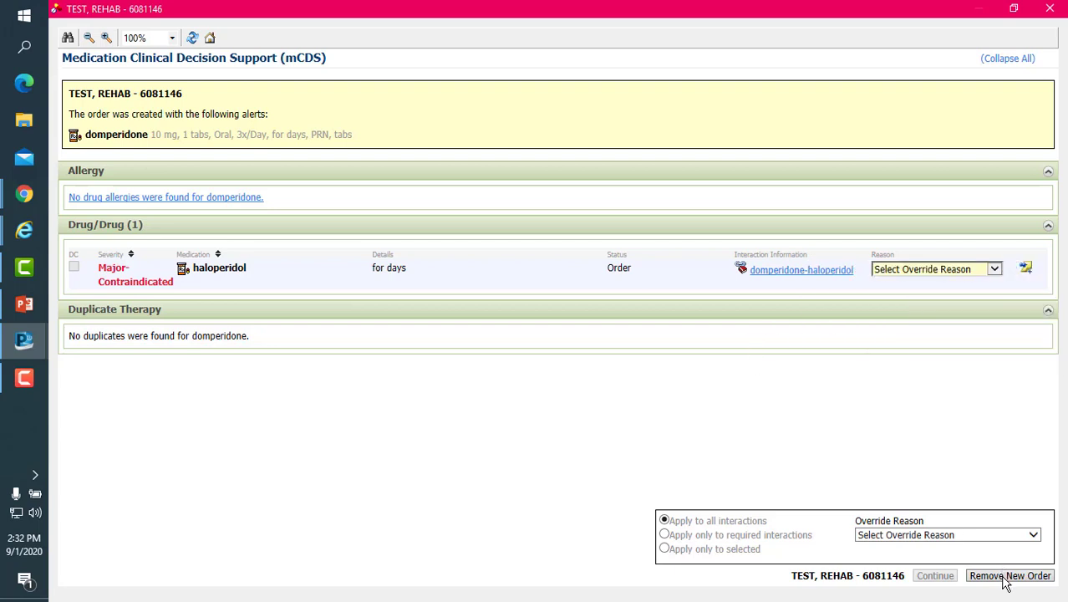
pyautogui.click(995, 271)
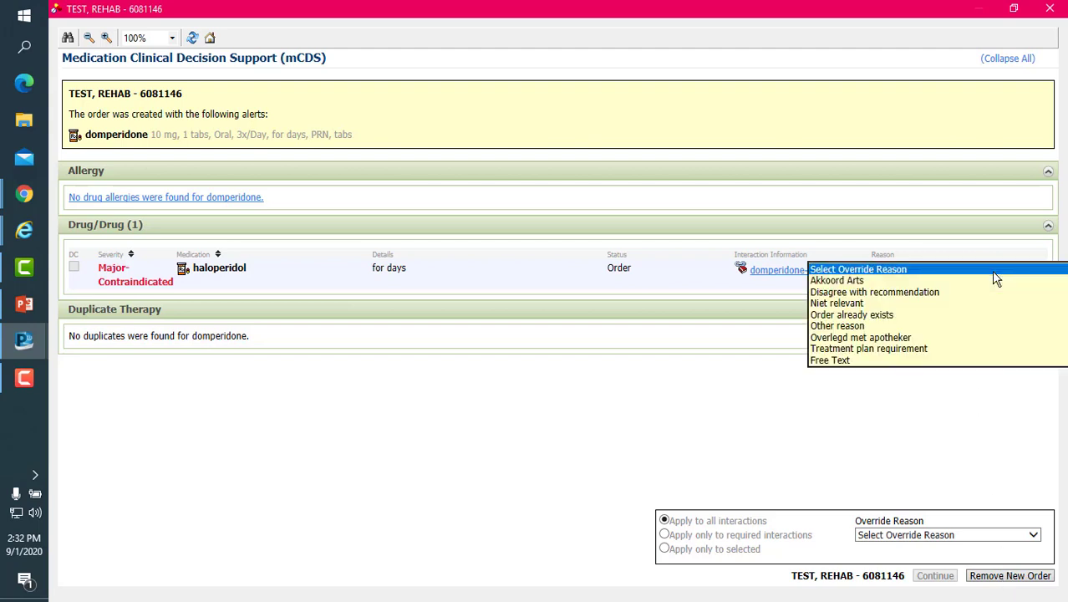
pyautogui.click(901, 283)
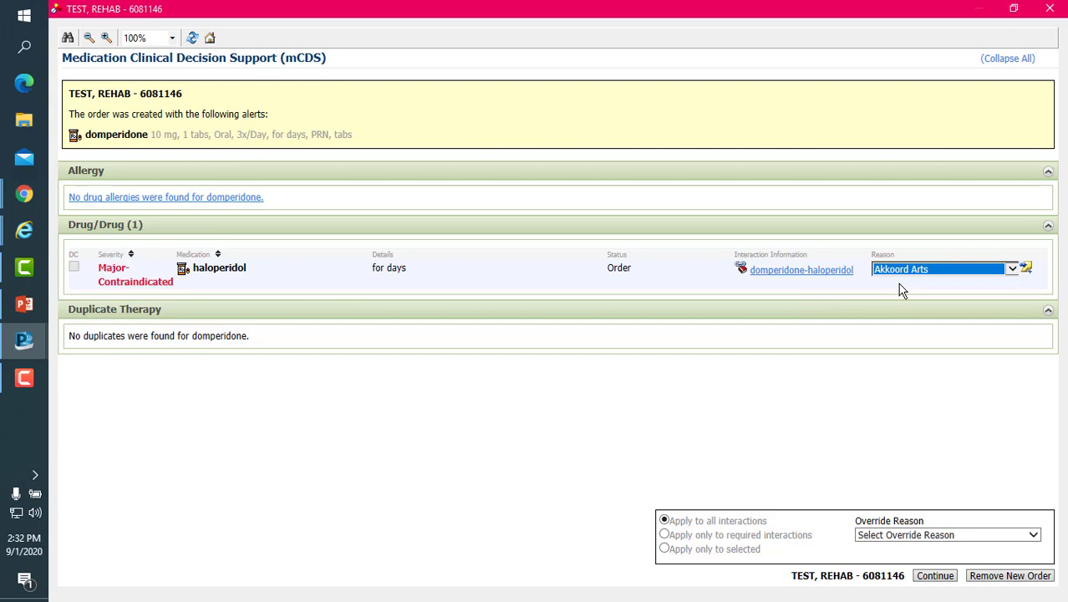
# Add the comment "ecg already performed" to the domperidone-haloperidol interaction, then continue with the order and finish adding orders
pyautogui.click(1027, 271)
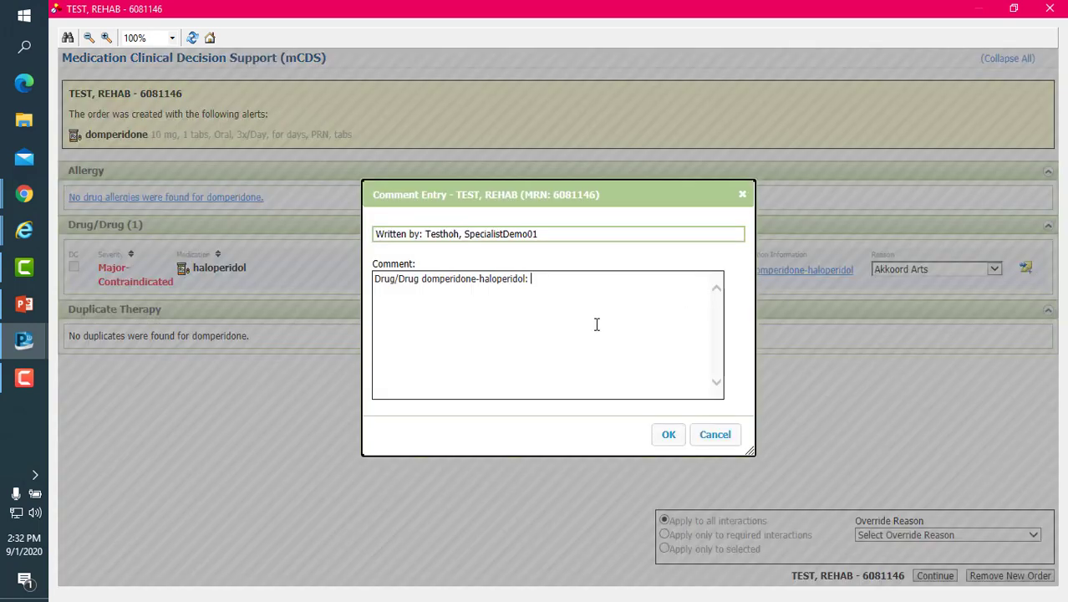
pyautogui.write('ecg already performed')
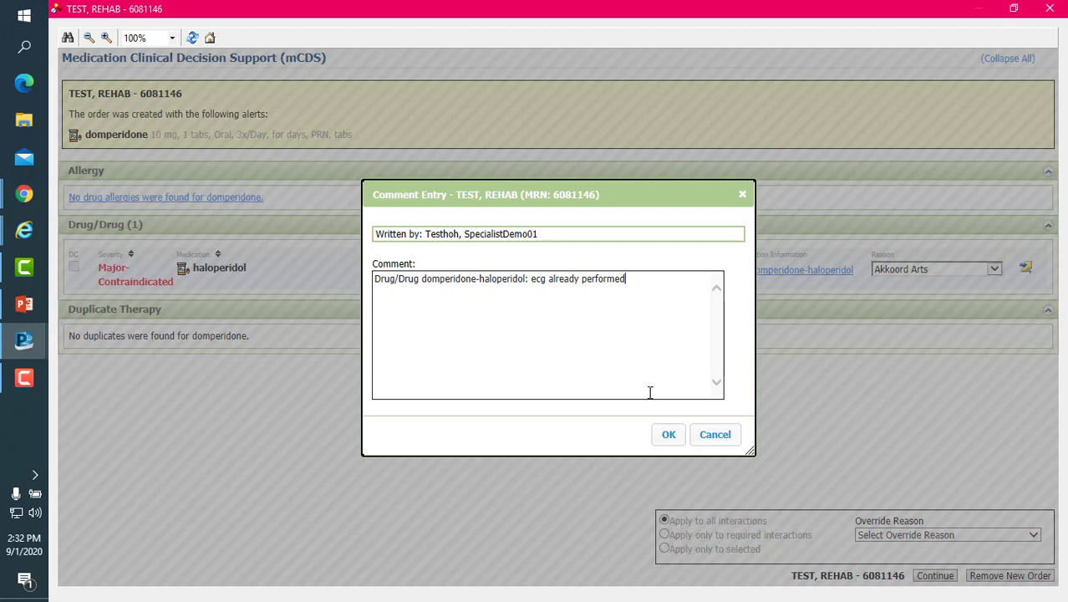
pyautogui.click(671, 437)
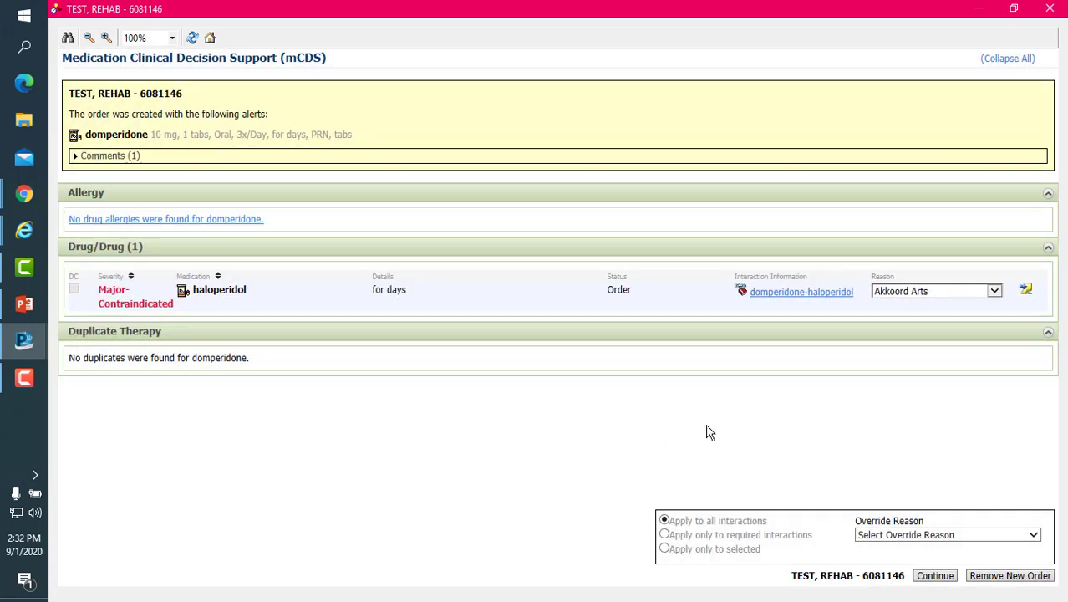
pyautogui.click(935, 575)
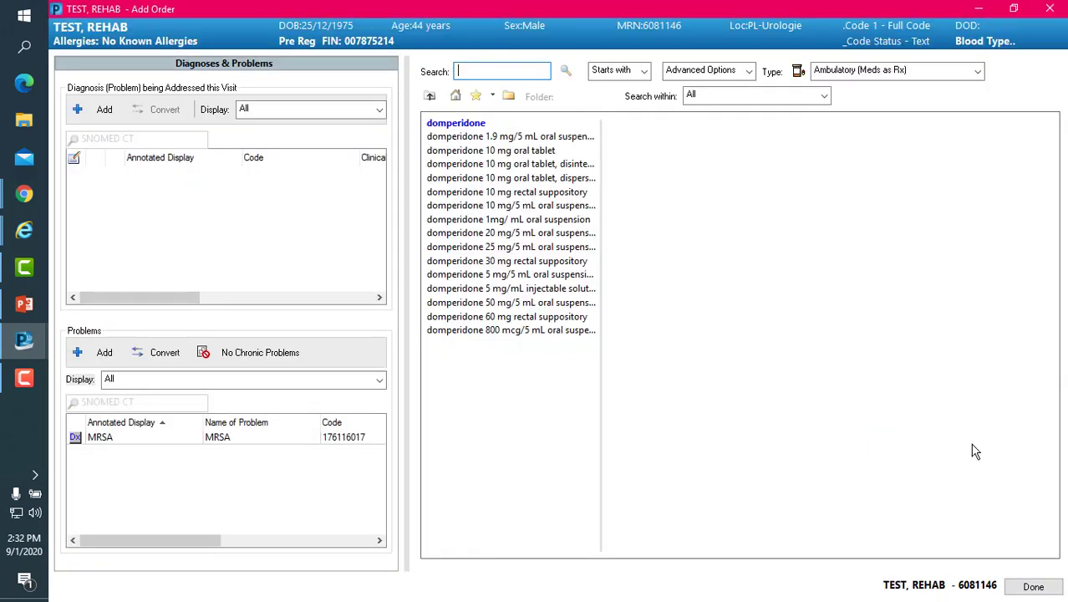
pyautogui.click(1039, 588)
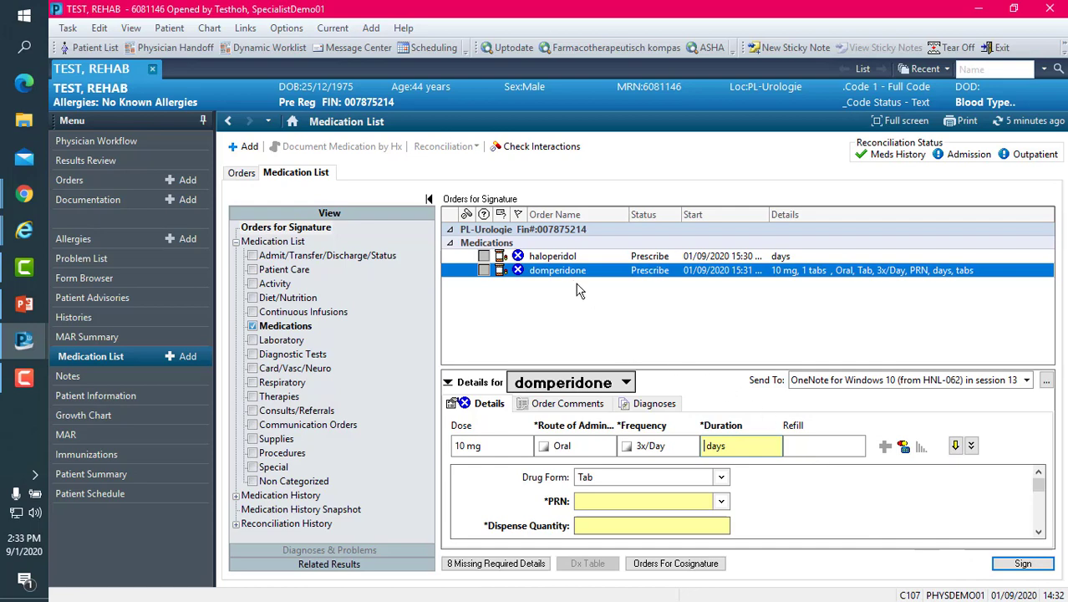
# Set the haloperidol order's dose to 10 mg and its route of administration to Oral
pyautogui.click(562, 259)
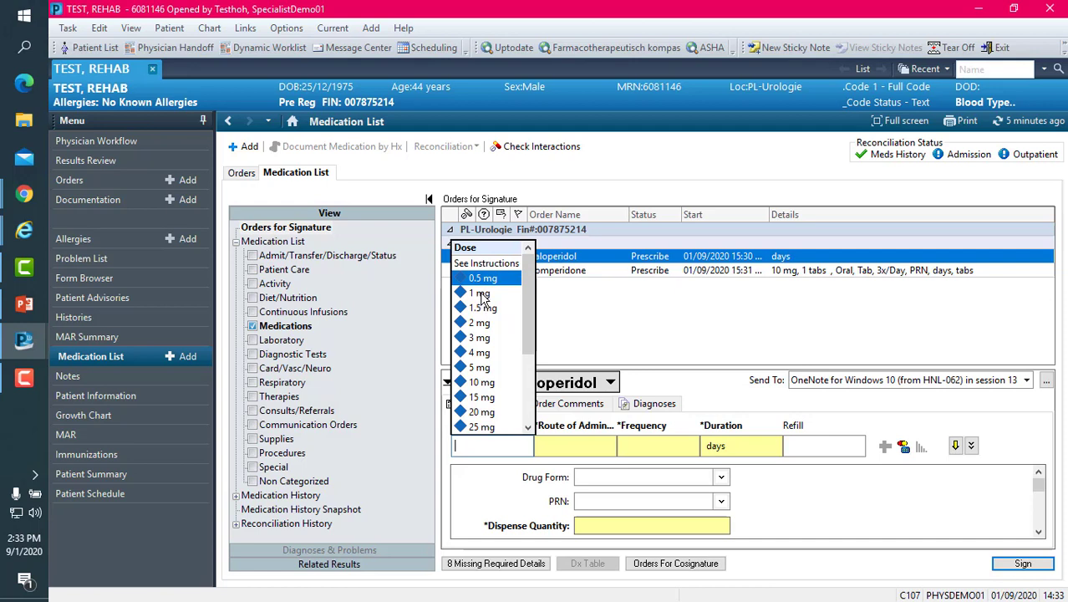
pyautogui.click(483, 383)
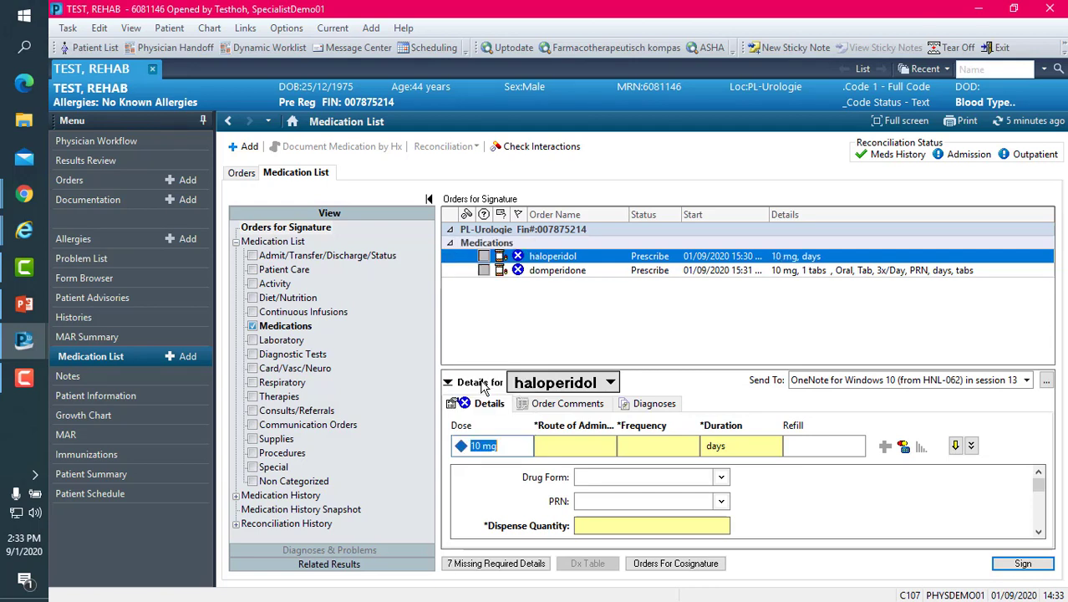
pyautogui.click(560, 443)
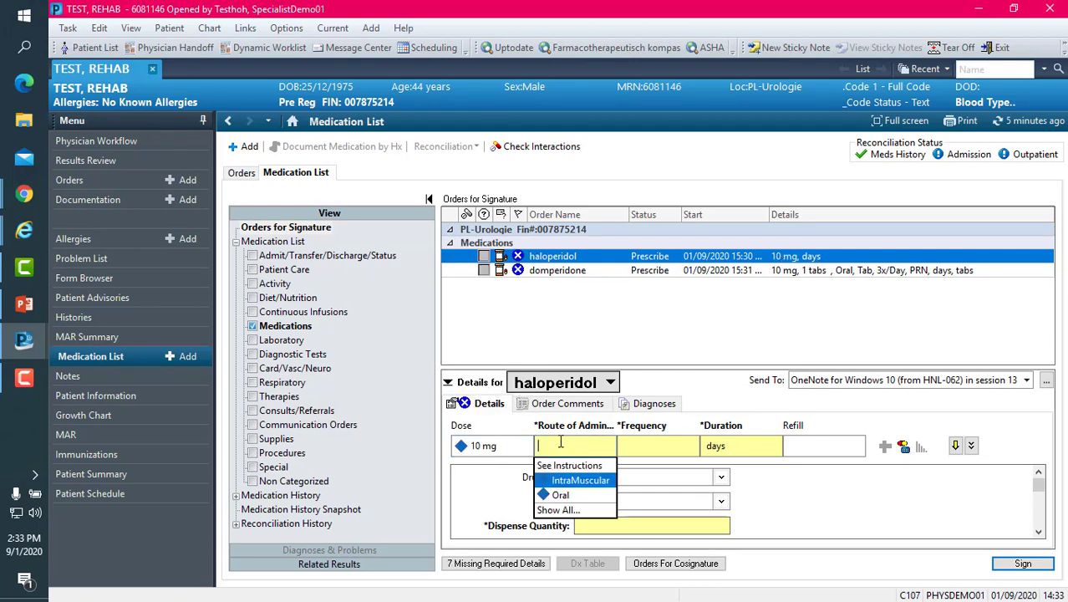
pyautogui.click(560, 495)
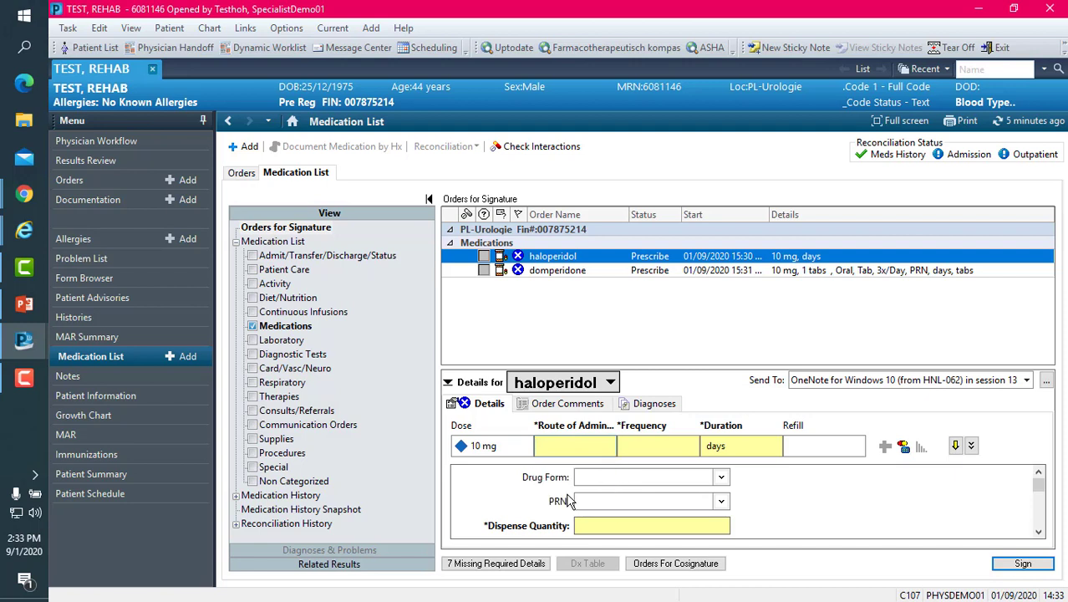
# Set the haloperidol order's frequency to 3x/Day
pyautogui.click(649, 445)
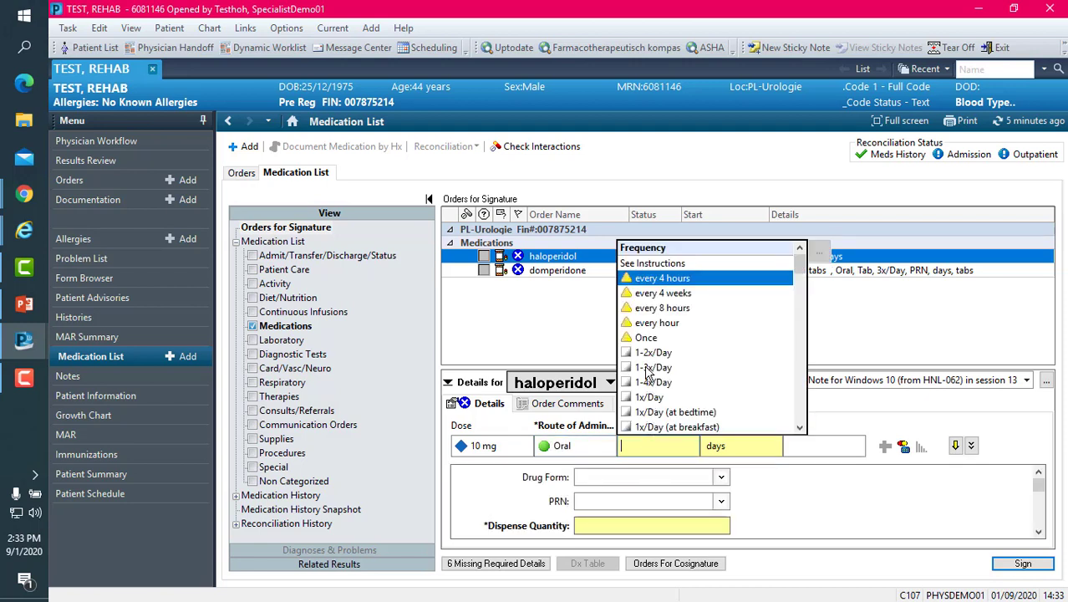
pyautogui.click(800, 430)
pyautogui.click(800, 429)
pyautogui.click(800, 429)
pyautogui.click(800, 430)
pyautogui.click(800, 430)
pyautogui.click(800, 430)
pyautogui.click(800, 430)
pyautogui.click(800, 430)
pyautogui.click(800, 430)
pyautogui.click(800, 430)
pyautogui.click(800, 430)
pyautogui.click(800, 430)
pyautogui.click(800, 429)
pyautogui.click(800, 430)
pyautogui.click(800, 429)
pyautogui.click(800, 429)
pyautogui.click(800, 430)
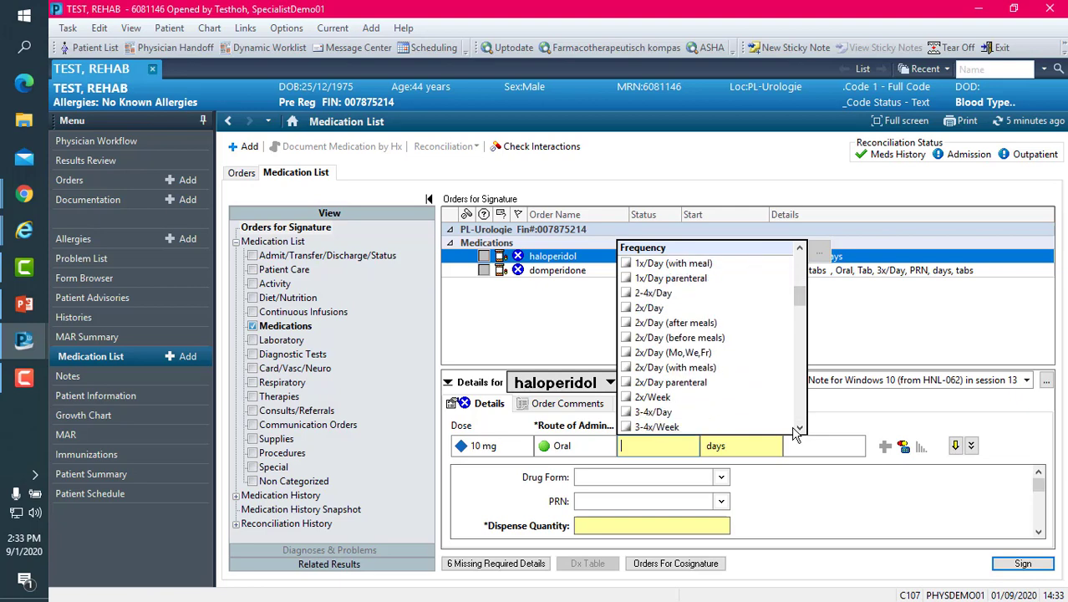
pyautogui.click(799, 429)
pyautogui.click(800, 430)
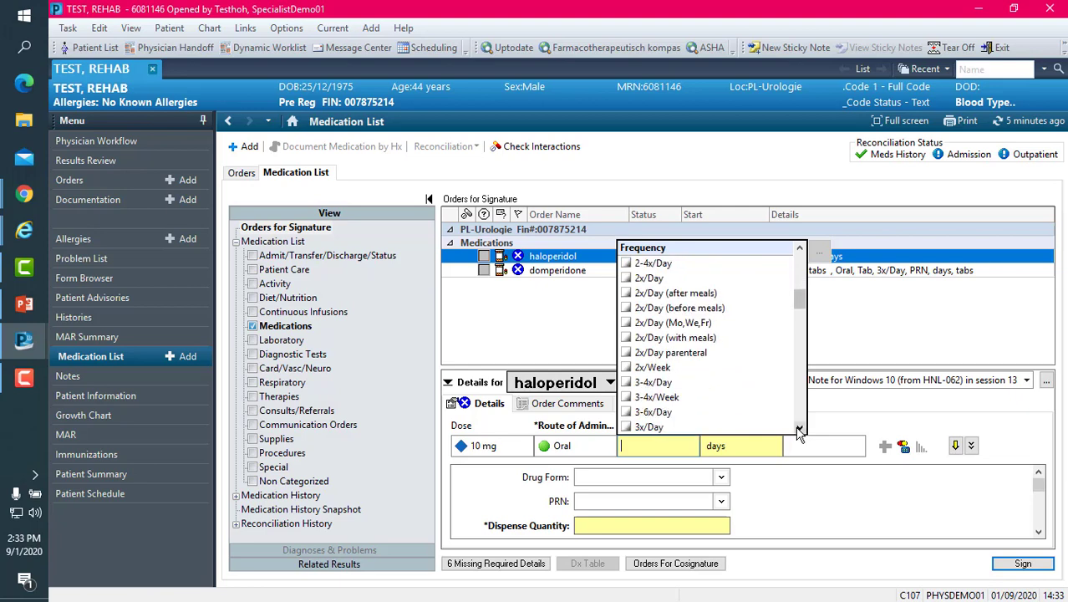
pyautogui.click(800, 430)
pyautogui.click(654, 412)
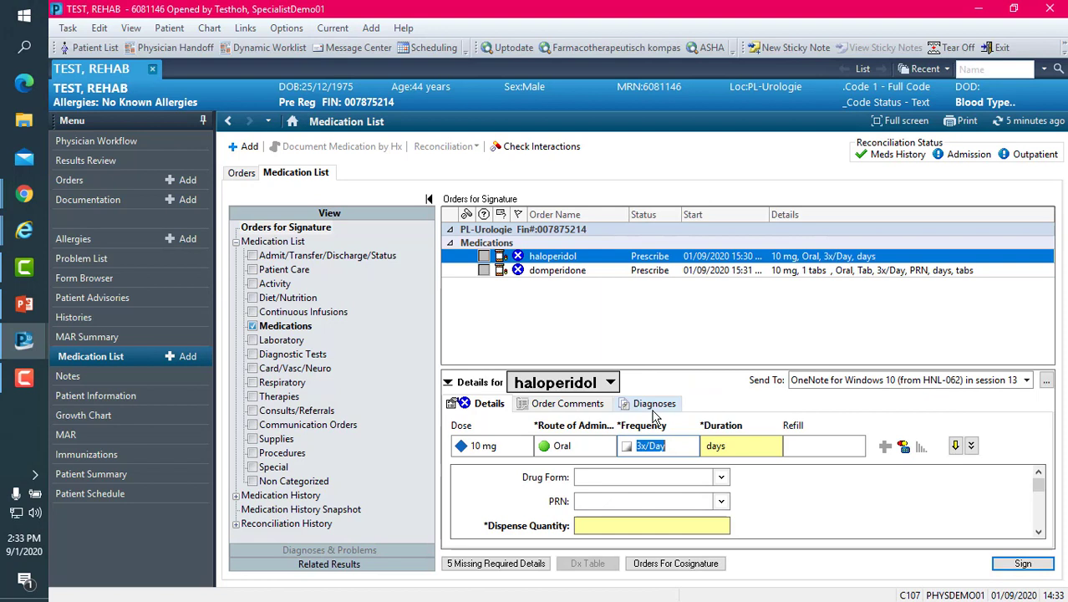
# Set the haloperidol order's duration to 10 days and its dispense quantity to 30
pyautogui.click(734, 447)
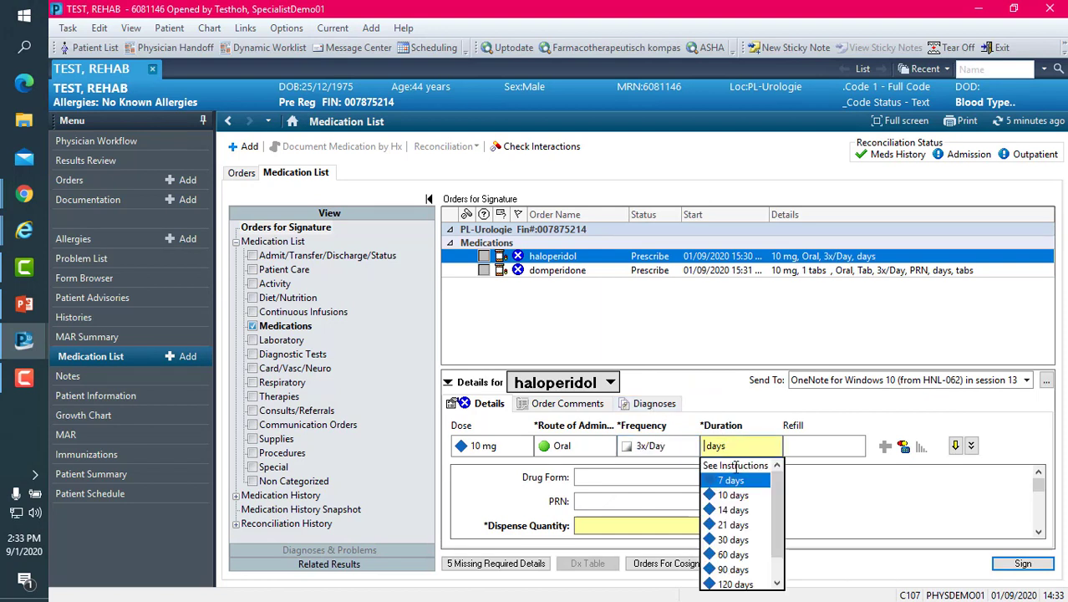
pyautogui.click(733, 495)
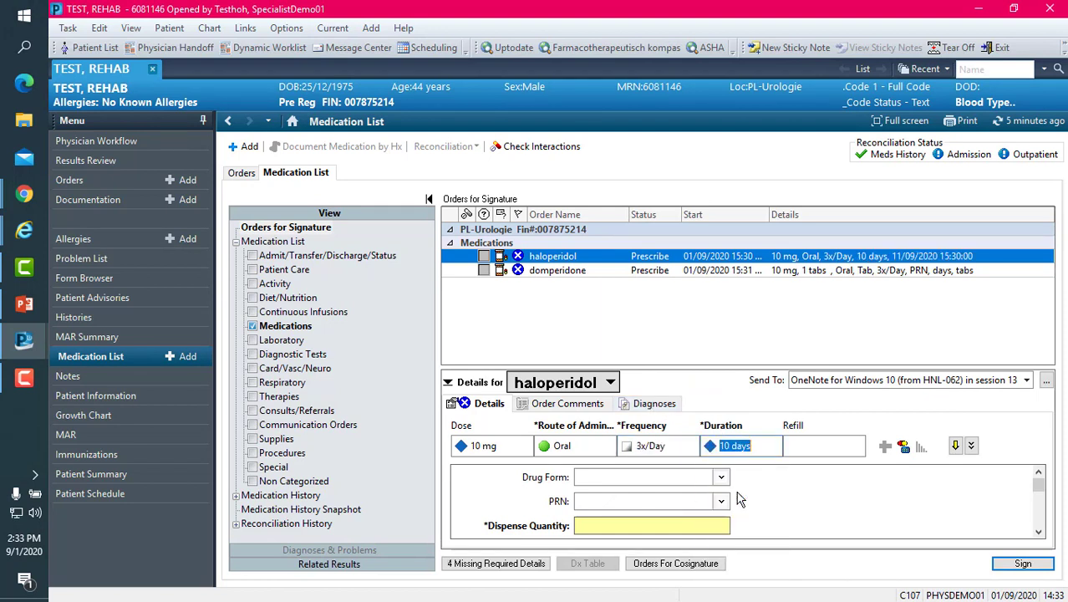
pyautogui.click(661, 523)
pyautogui.write('30')
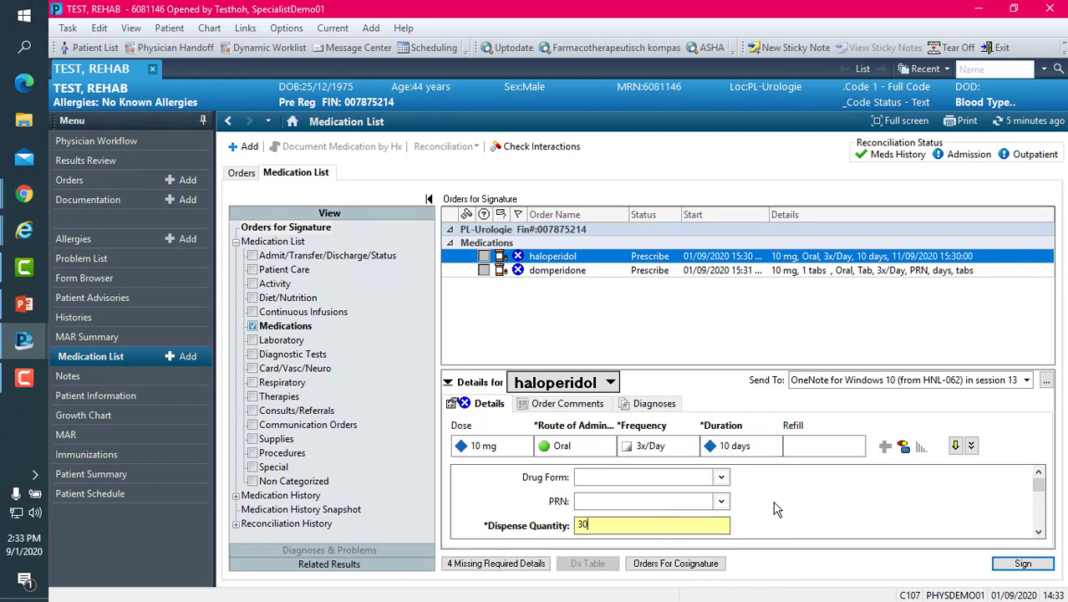
# Set the haloperidol order's dispense quantity unit to tabs
pyautogui.scroll(-1, 774, 506)
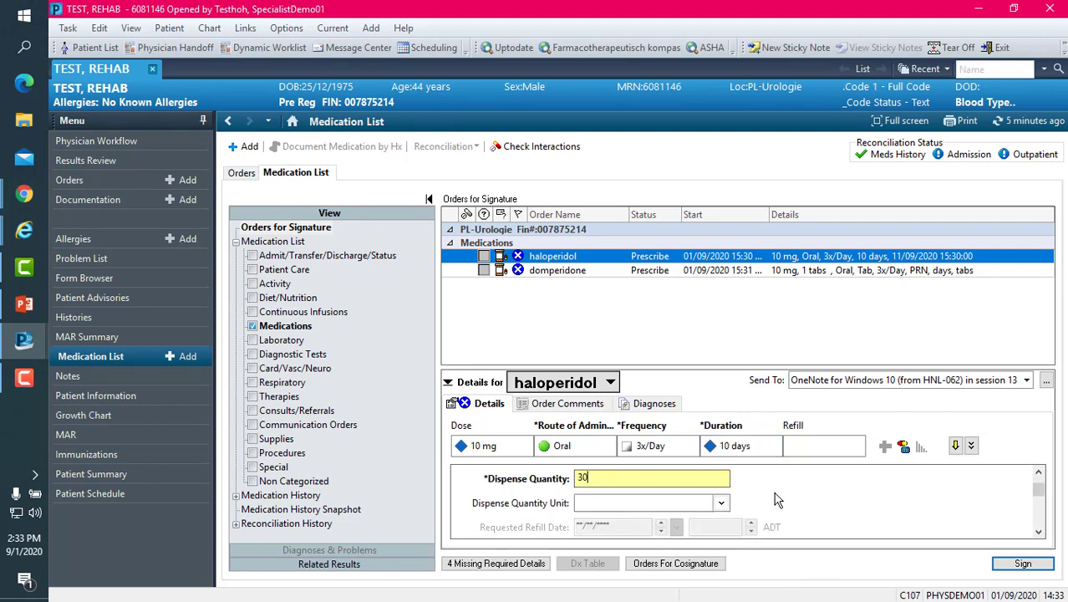
pyautogui.click(722, 504)
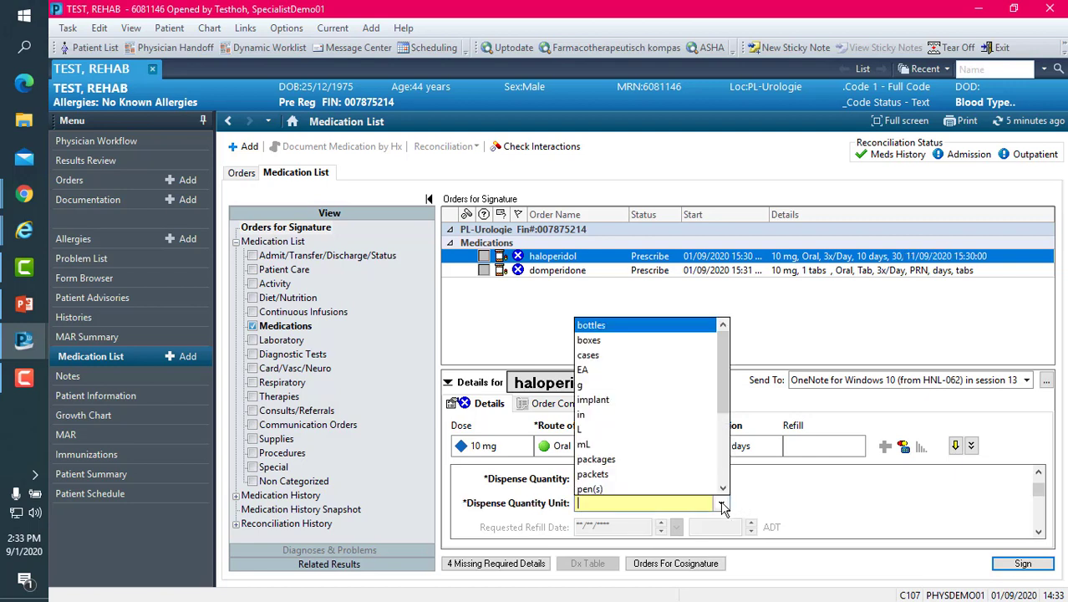
pyautogui.write('30')
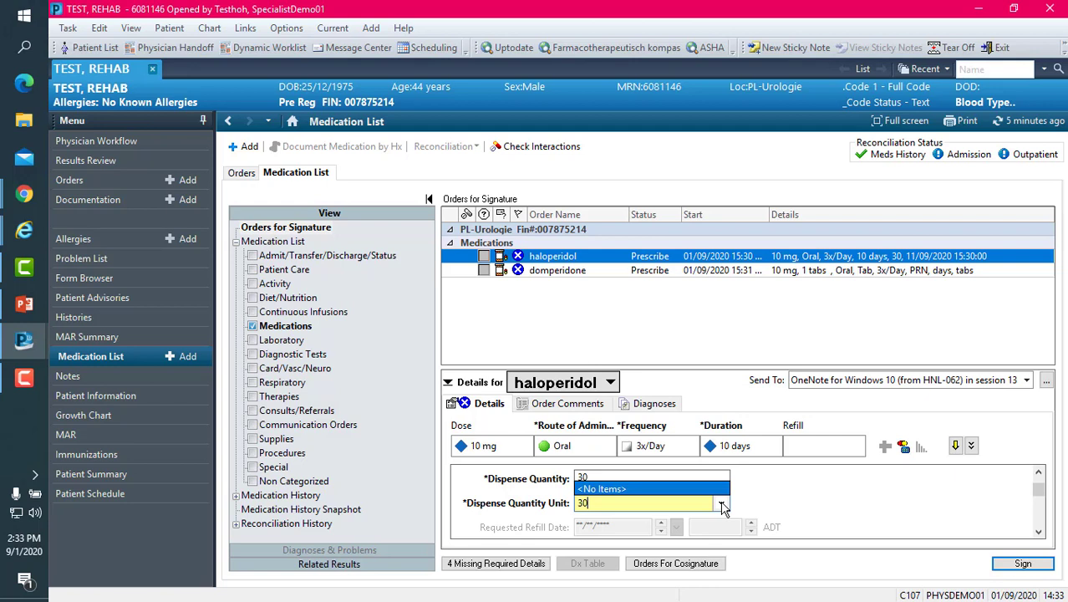
pyautogui.press('BackSpace')
pyautogui.press('BackSpace')
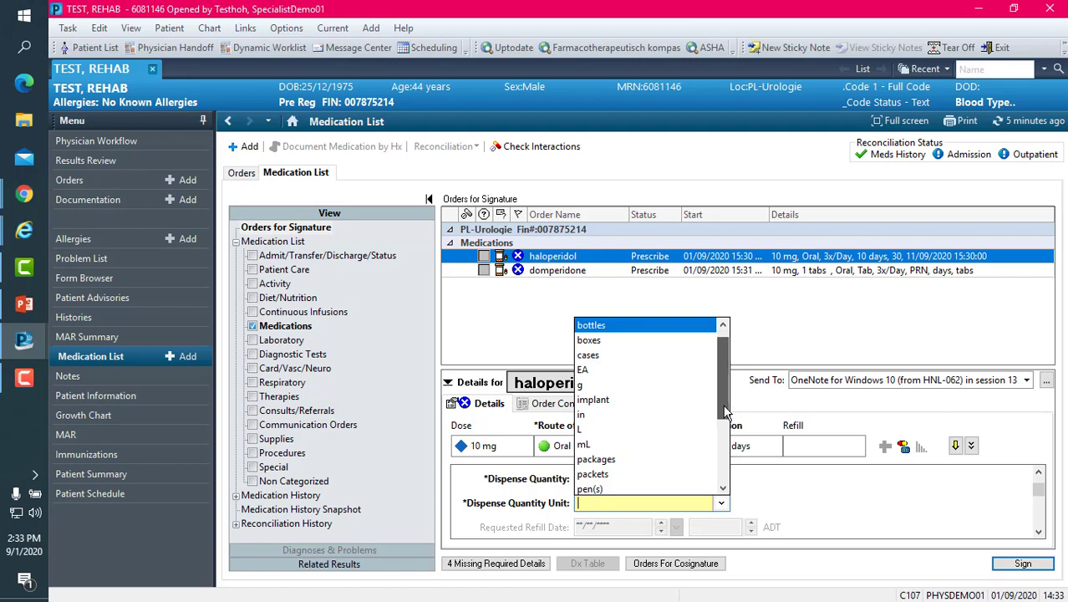
pyautogui.click(727, 431)
pyautogui.moveTo(727, 434); pyautogui.dragTo(715, 338)
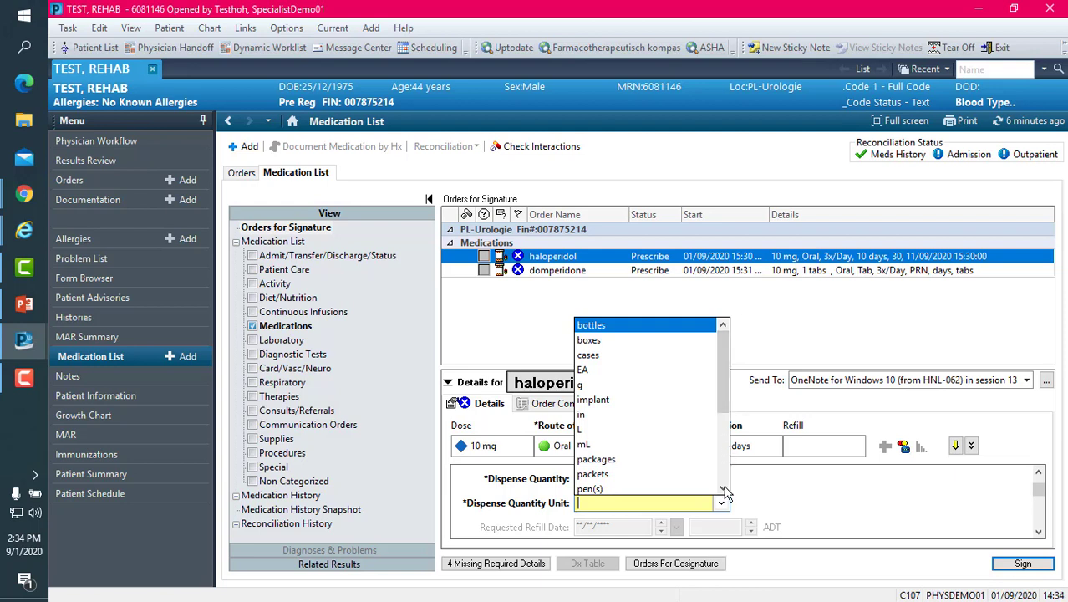
pyautogui.scroll(-6, 724, 492)
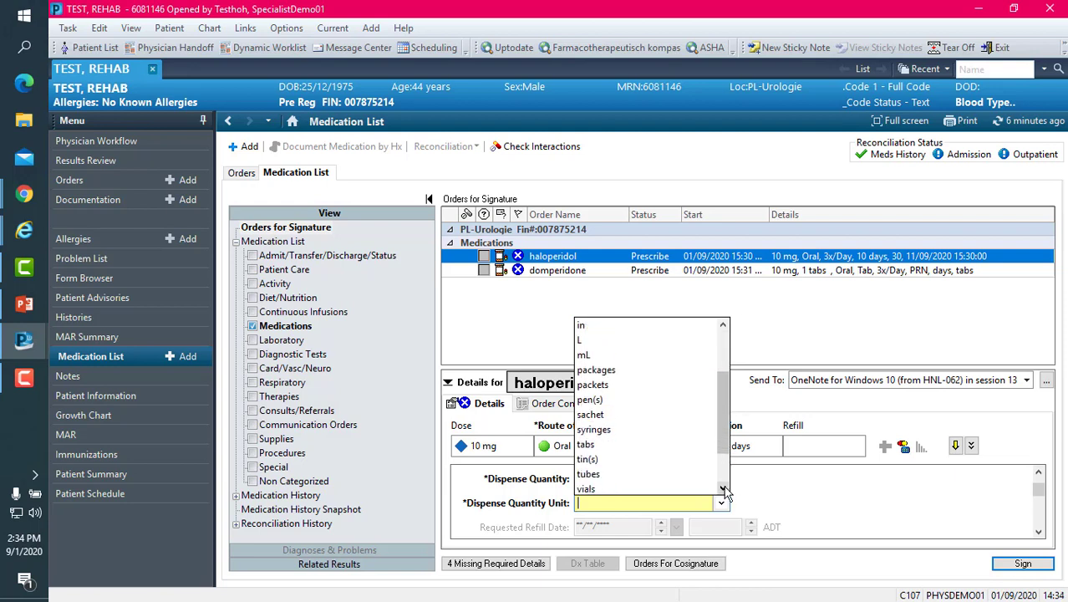
pyautogui.scroll(-1, 725, 492)
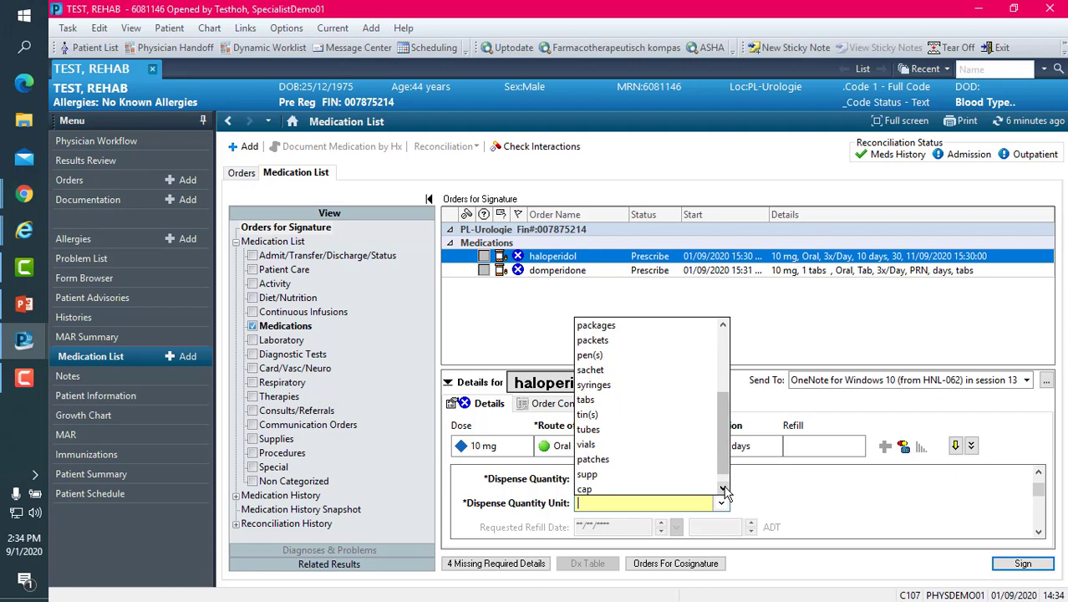
pyautogui.click(723, 489)
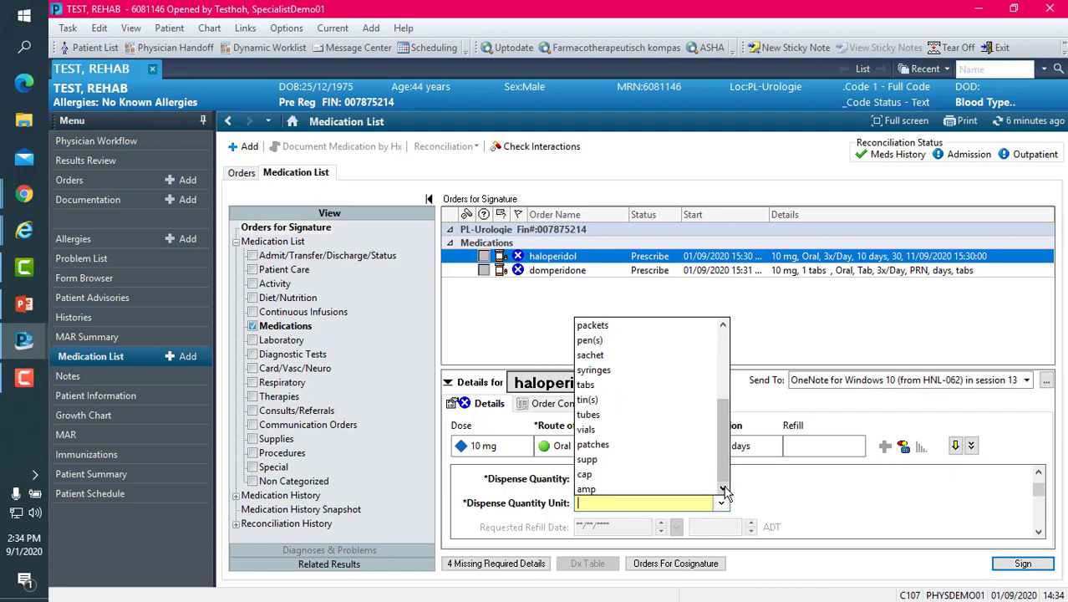
pyautogui.moveTo(728, 470); pyautogui.dragTo(721, 425)
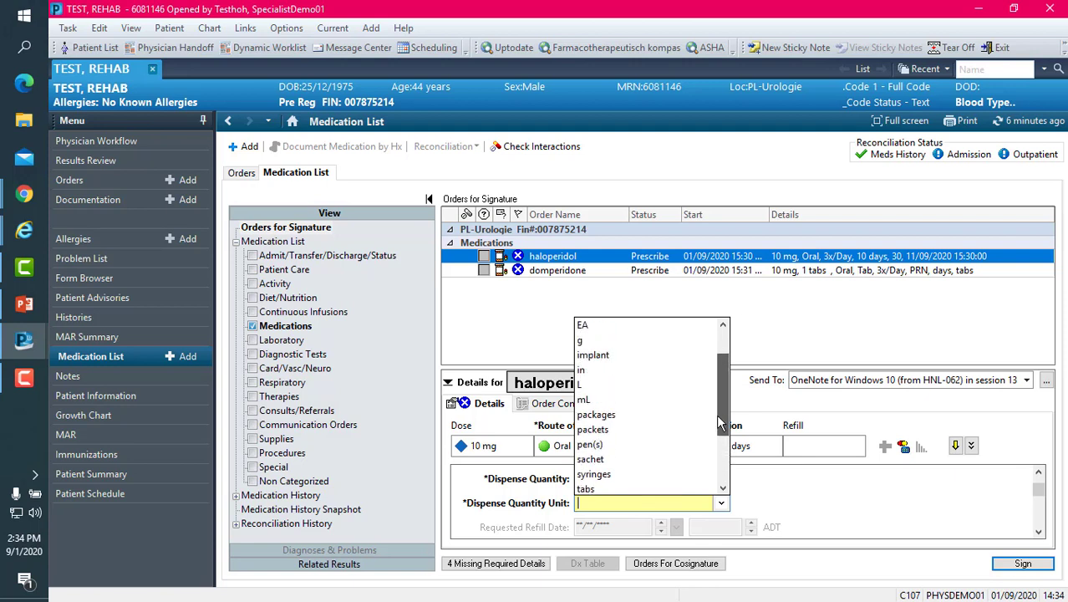
pyautogui.click(586, 488)
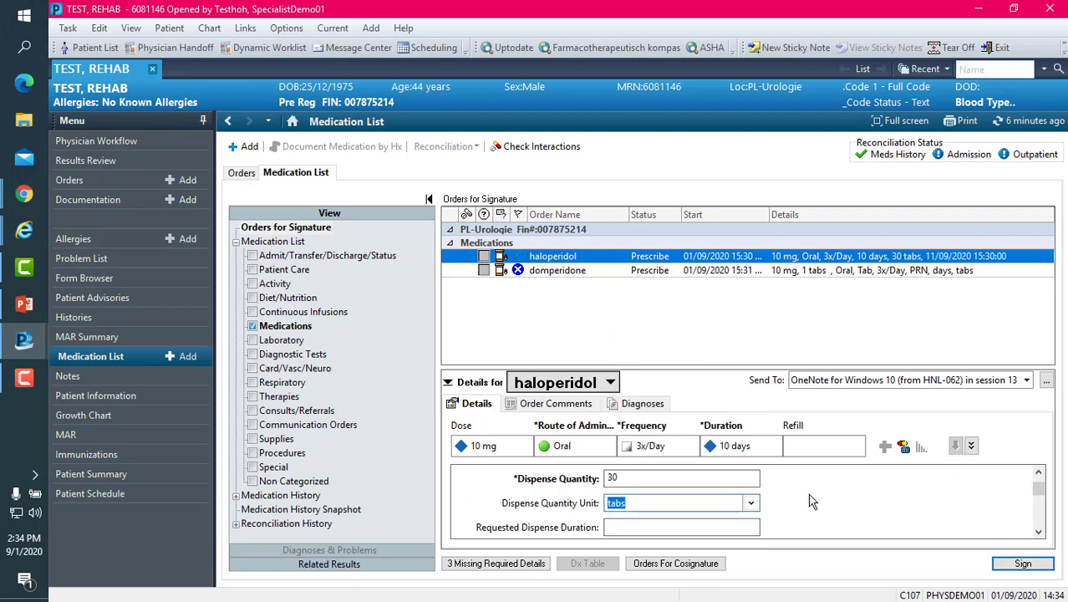
pyautogui.scroll(-3, 815, 500)
# Set the domperidone order's duration to 30 days and its PRN reason to vomiting
pyautogui.click(577, 277)
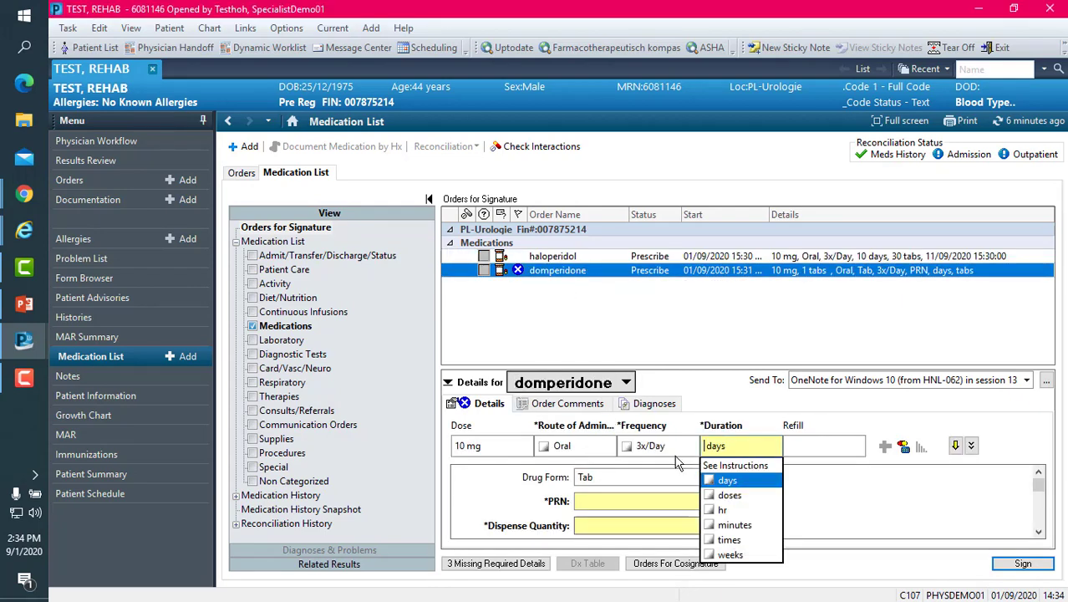
pyautogui.write('30')
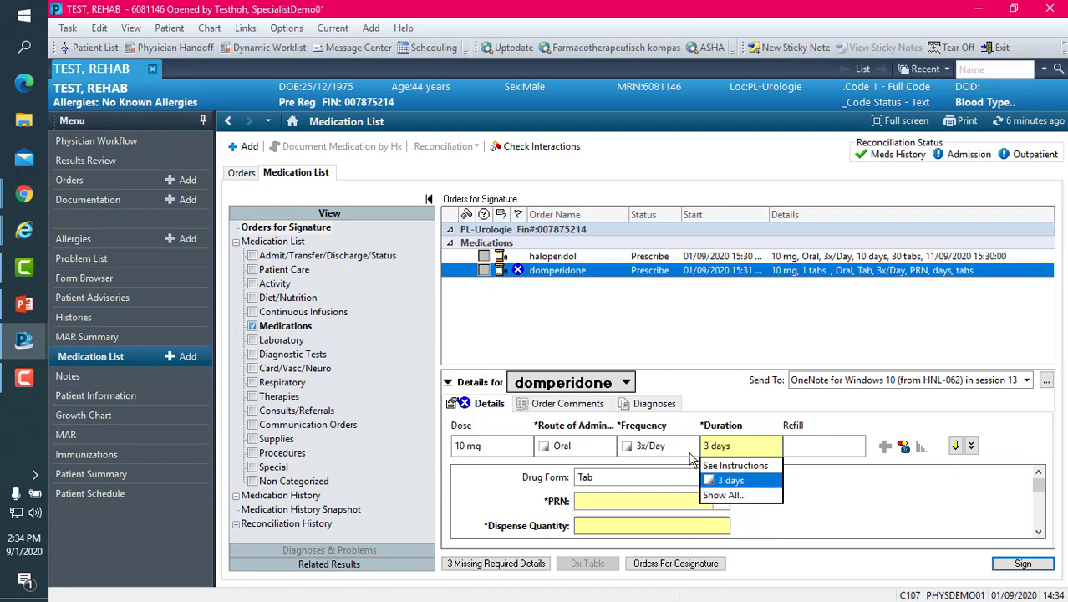
pyautogui.press('Return')
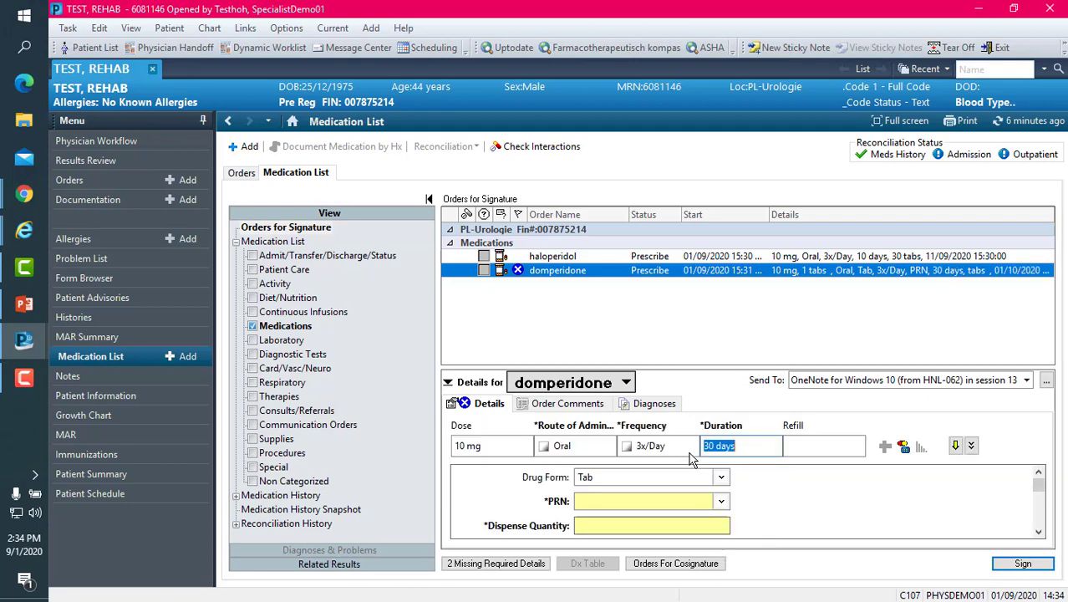
pyautogui.click(721, 502)
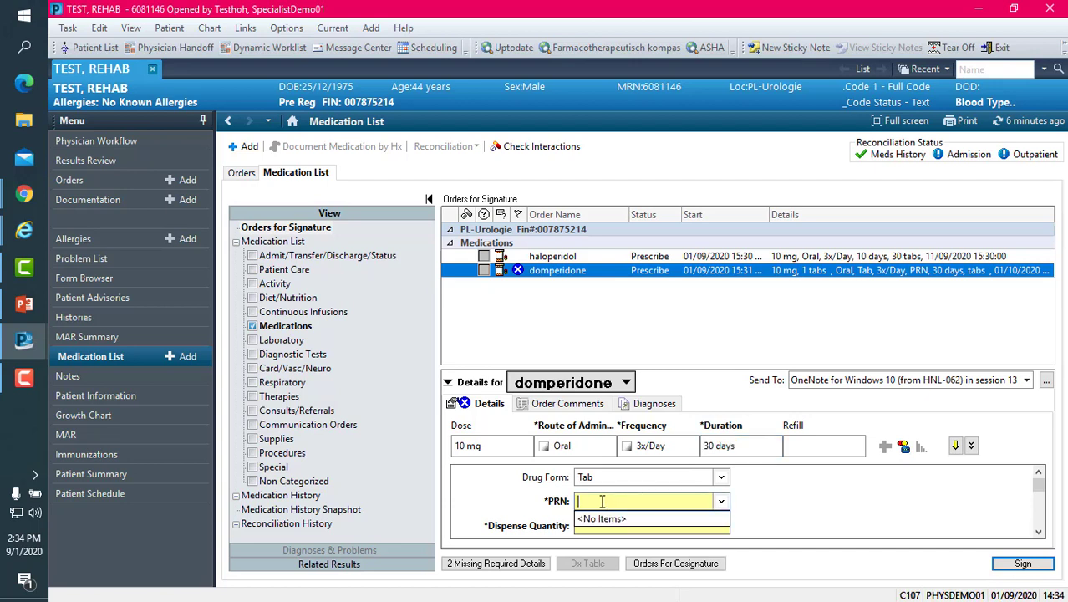
pyautogui.write('vomiting')
pyautogui.press('Return')
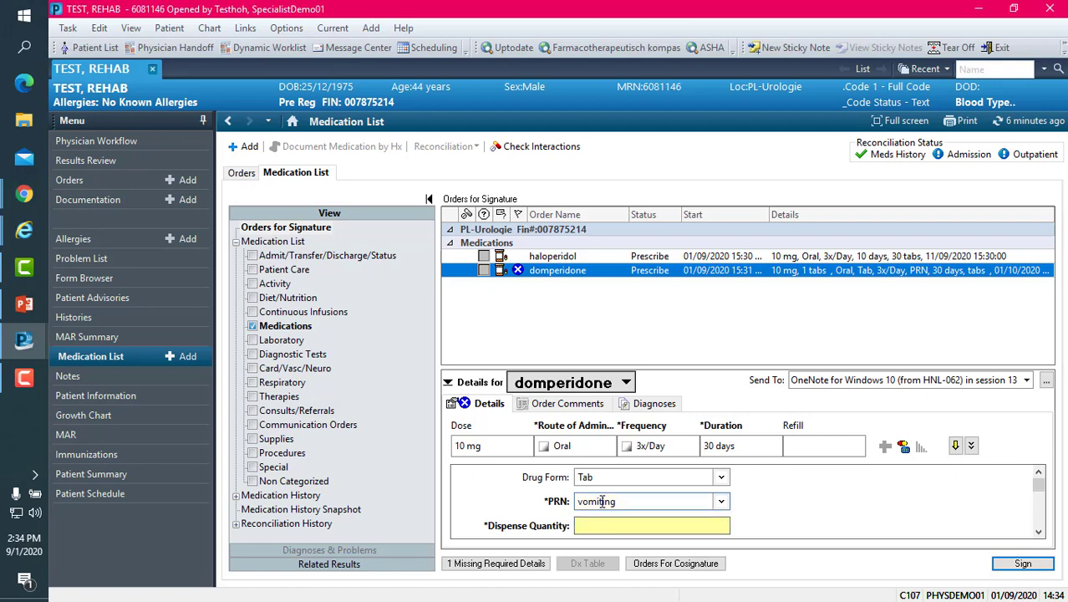
# Set the domperidone dispense quantity to 90 and sign the haloperidol and domperidone prescriptions
pyautogui.click(583, 526)
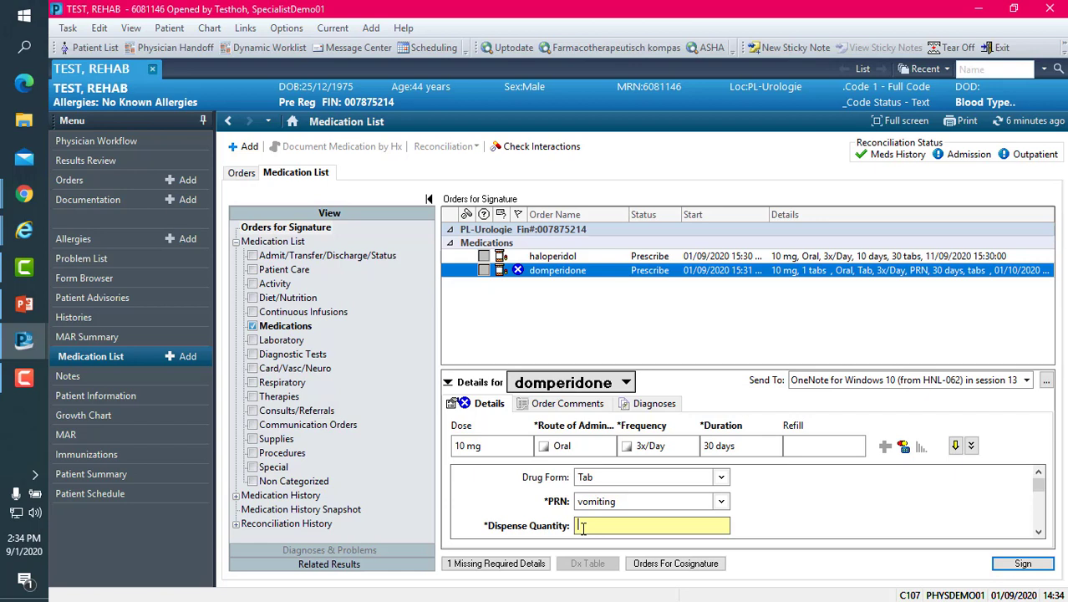
pyautogui.write('90')
pyautogui.scroll(-1, 774, 515)
pyautogui.scroll(1, 773, 506)
pyautogui.click(764, 501)
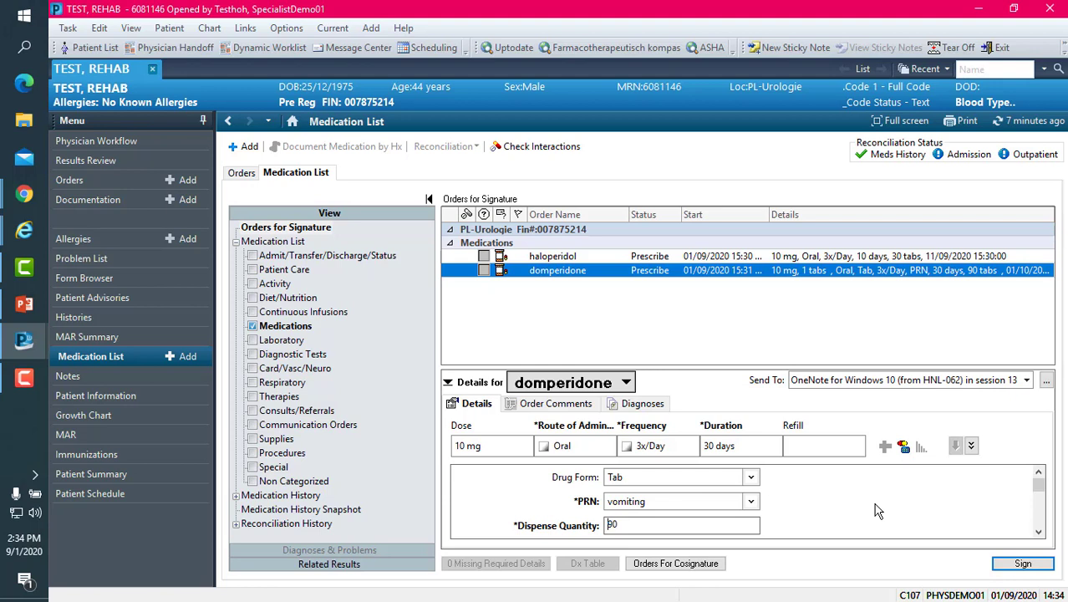
pyautogui.click(1023, 565)
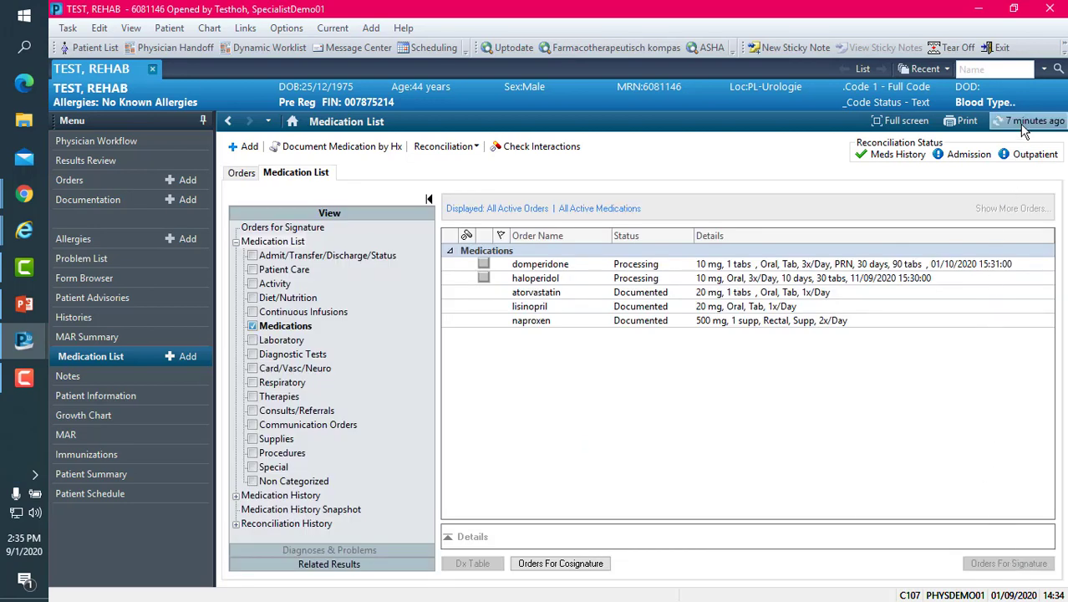
# Dismiss the Microsoft account sign-in pop-up and refresh the medication list
pyautogui.press('super+shift+n')
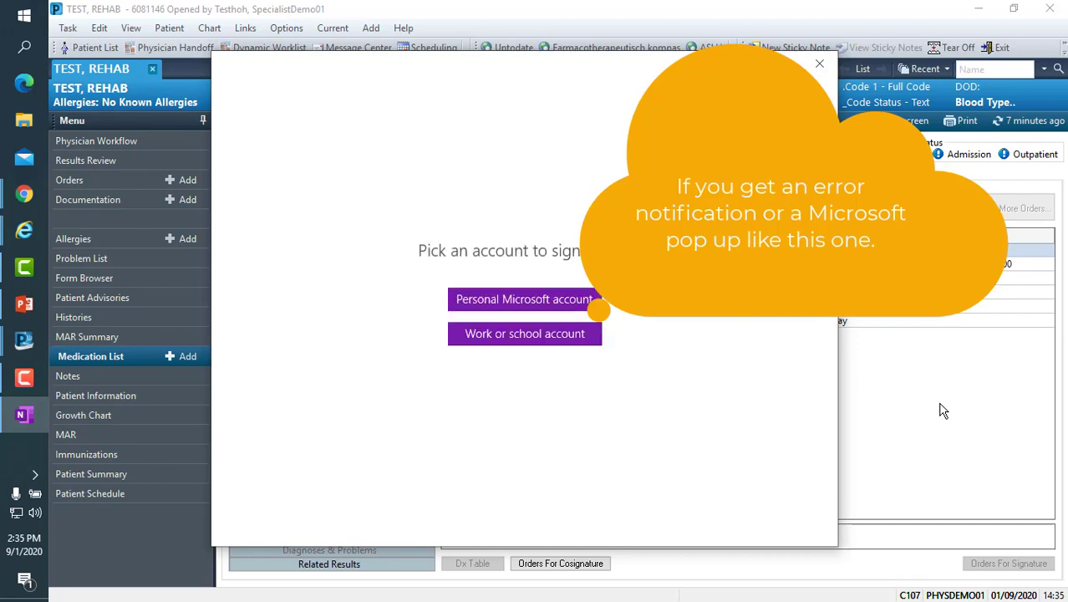
pyautogui.click(811, 63)
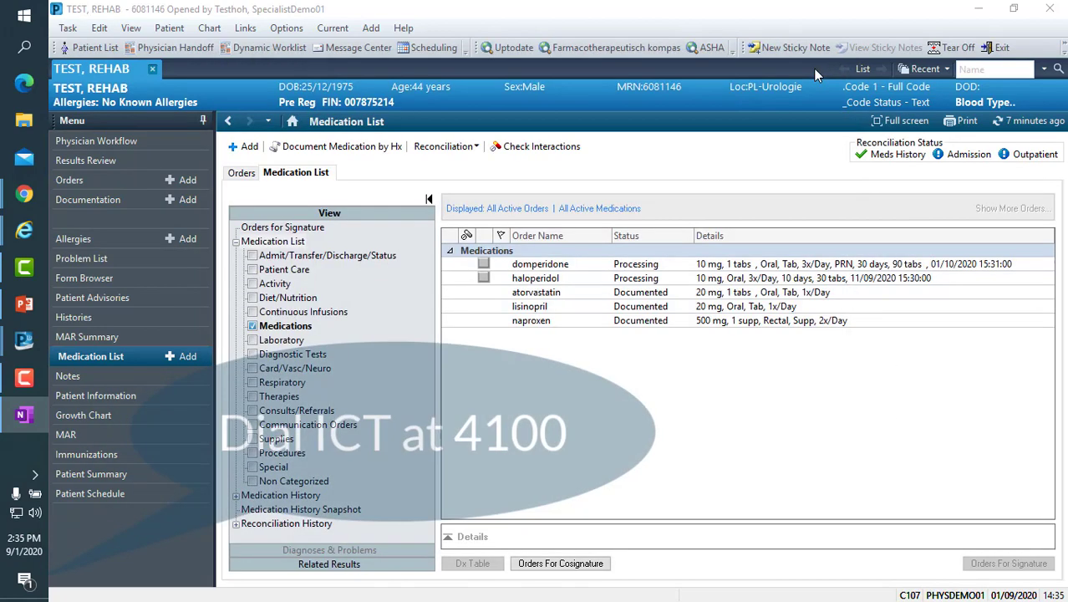
pyautogui.click(1033, 121)
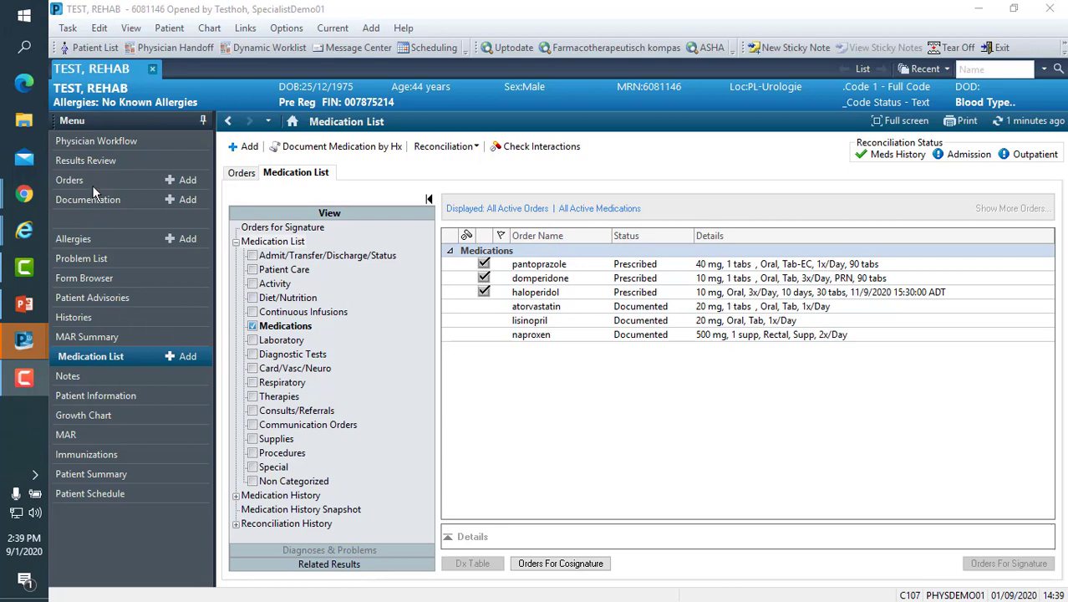
# Renew the pantoprazole prescription from the medication list with the same supply and same number of refills
pyautogui.click(91, 357)
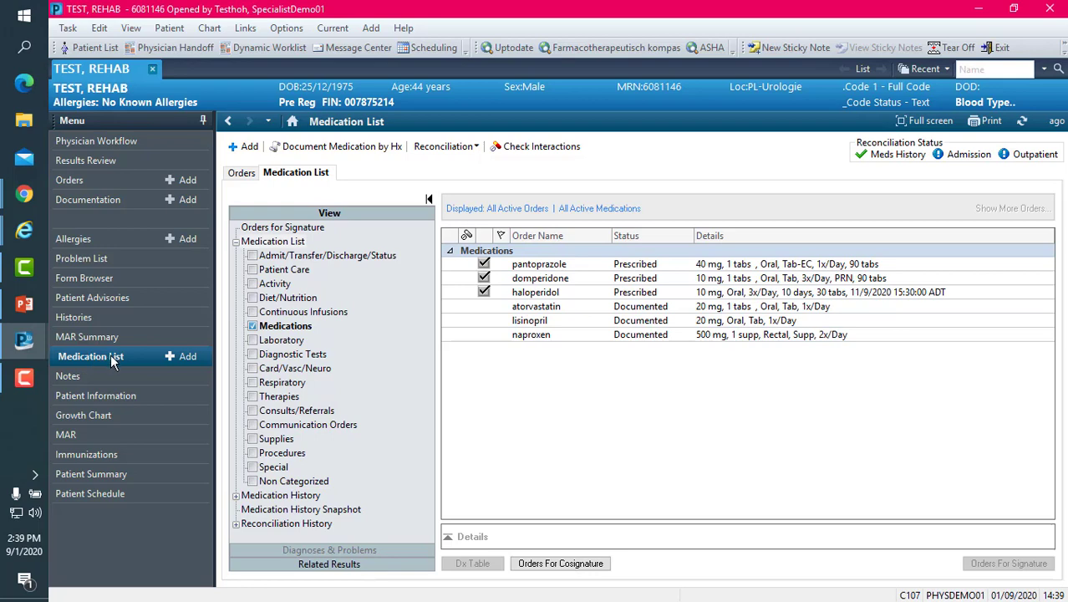
pyautogui.click(559, 266)
pyautogui.rightClick(558, 268)
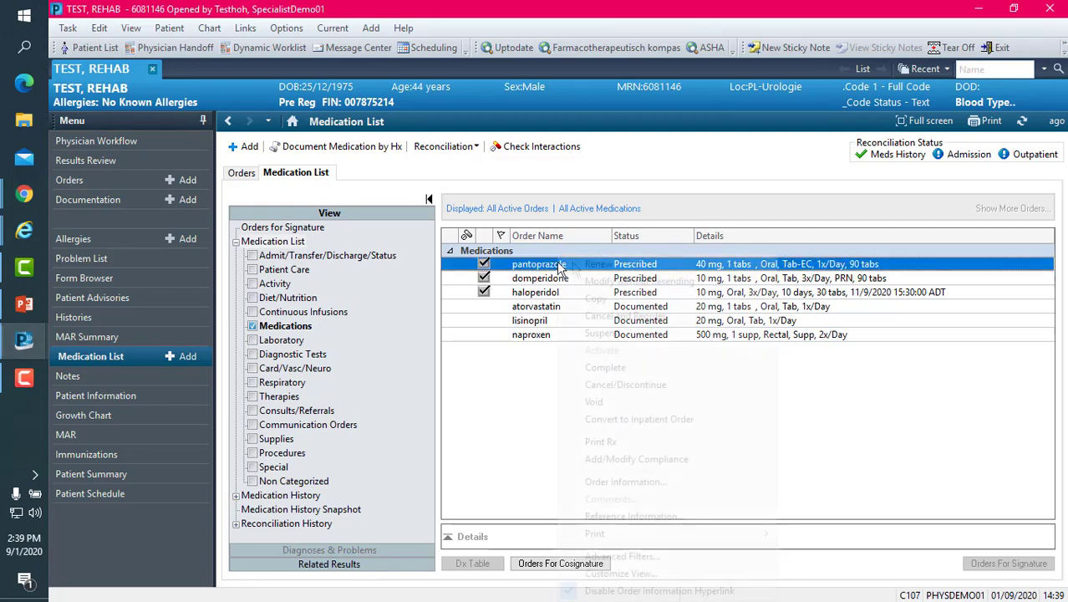
pyautogui.moveTo(589, 267)
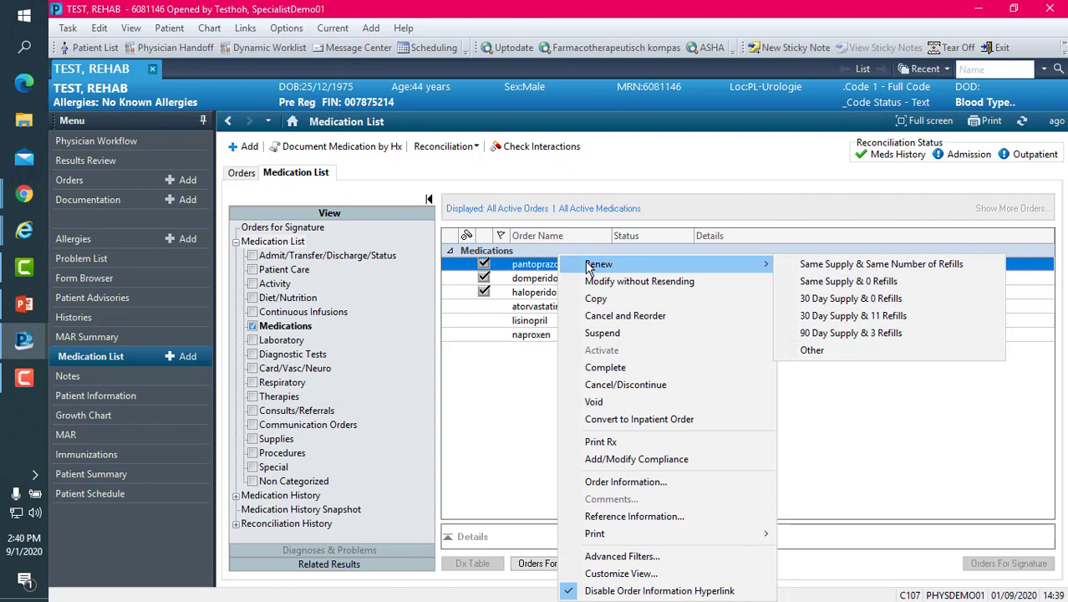
pyautogui.click(846, 265)
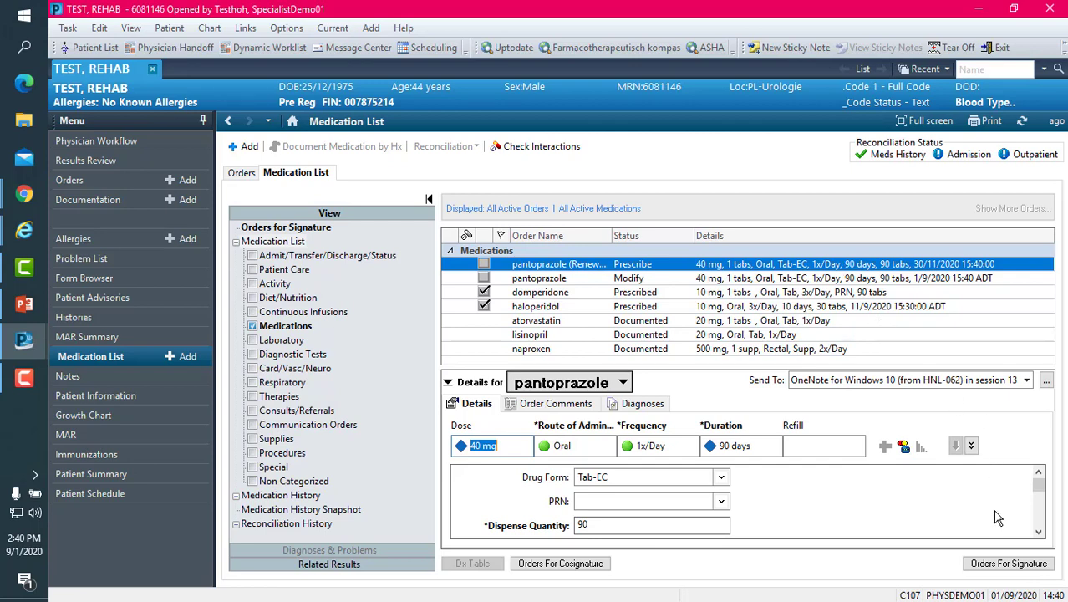
# Sign the pantoprazole renewal order and close the OneNote window that opens for the printout
pyautogui.click(1010, 564)
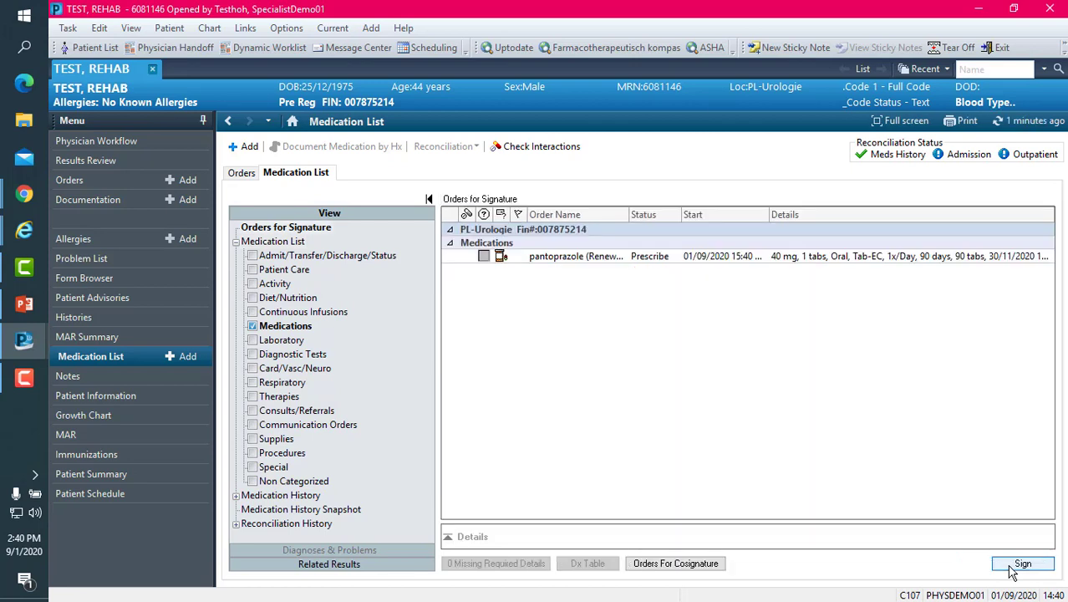
pyautogui.click(1020, 567)
pyautogui.click(1022, 565)
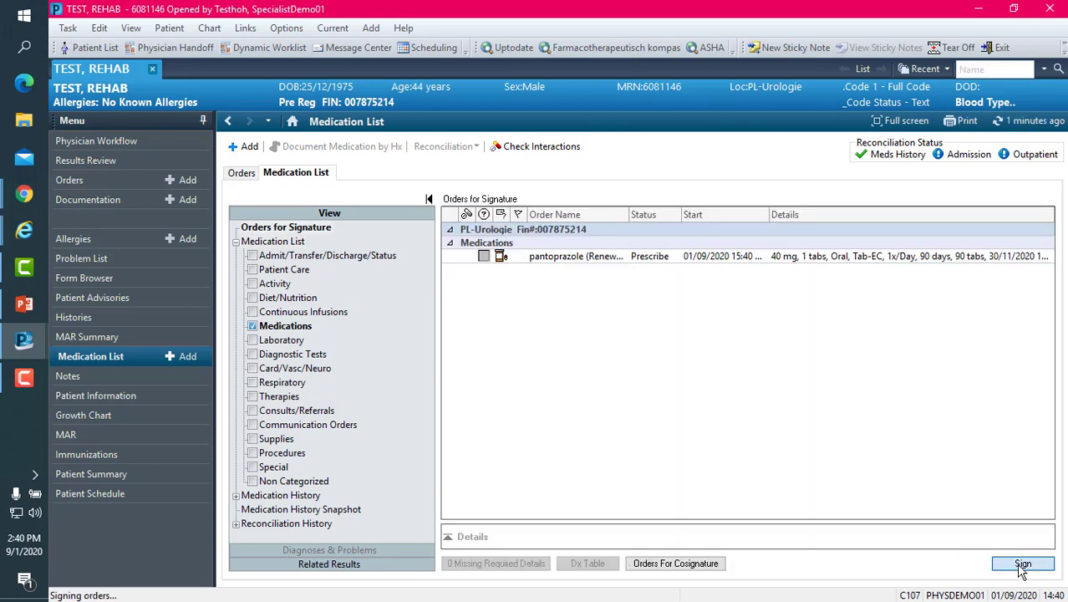
pyautogui.press('super+n')
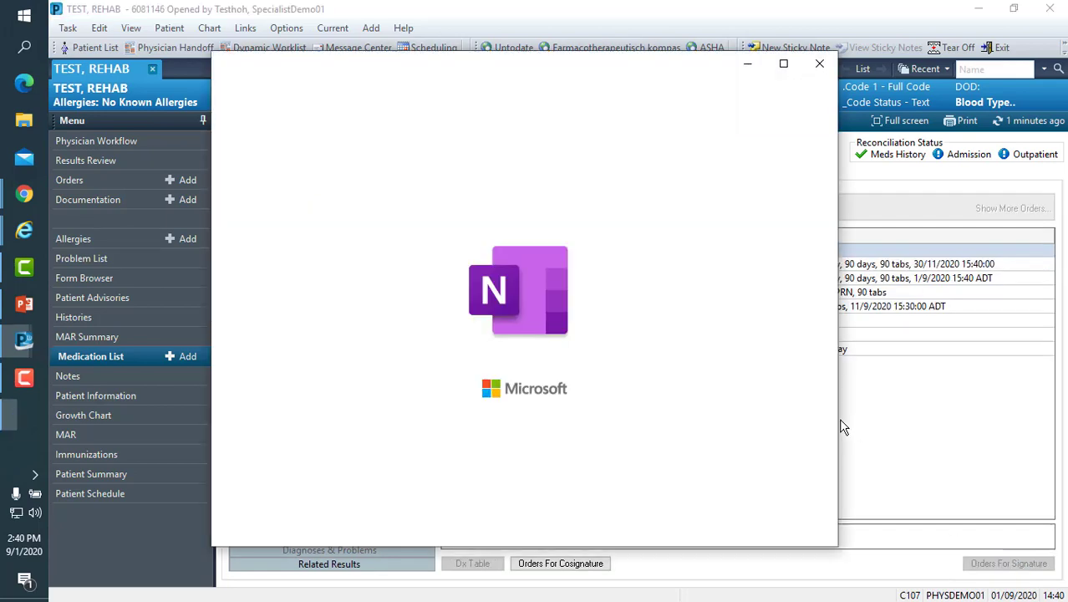
pyautogui.click(819, 64)
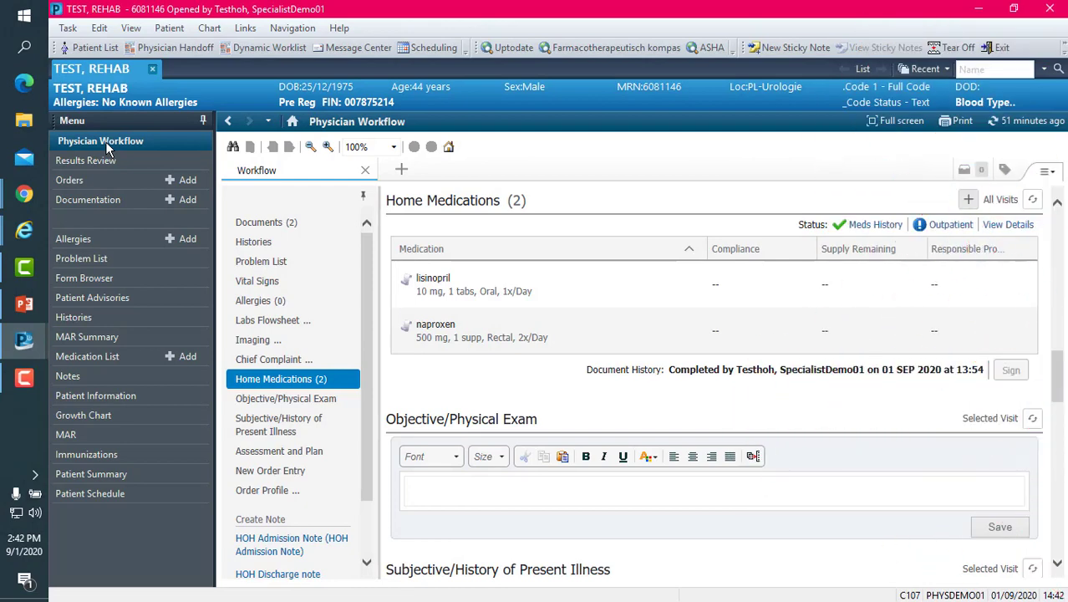
# Return to the patient's medication list, bring up its print options for the current view and look through the available printers
pyautogui.click(80, 355)
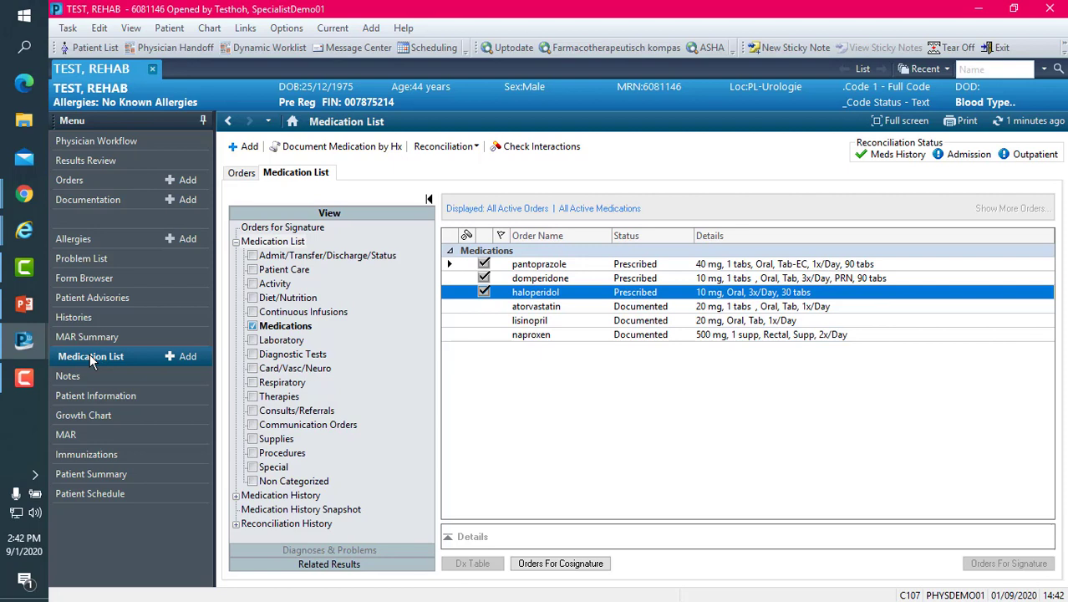
pyautogui.click(965, 120)
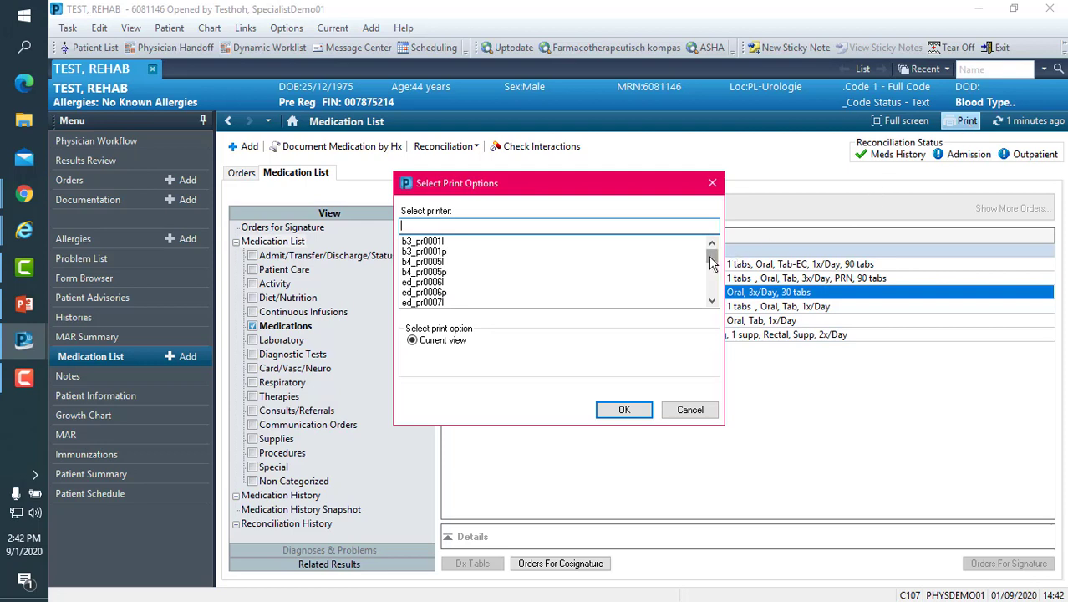
pyautogui.moveTo(712, 262)
pyautogui.mouseDown()
pyautogui.moveTo(715, 309)
pyautogui.moveTo(710, 245)
pyautogui.mouseUp()
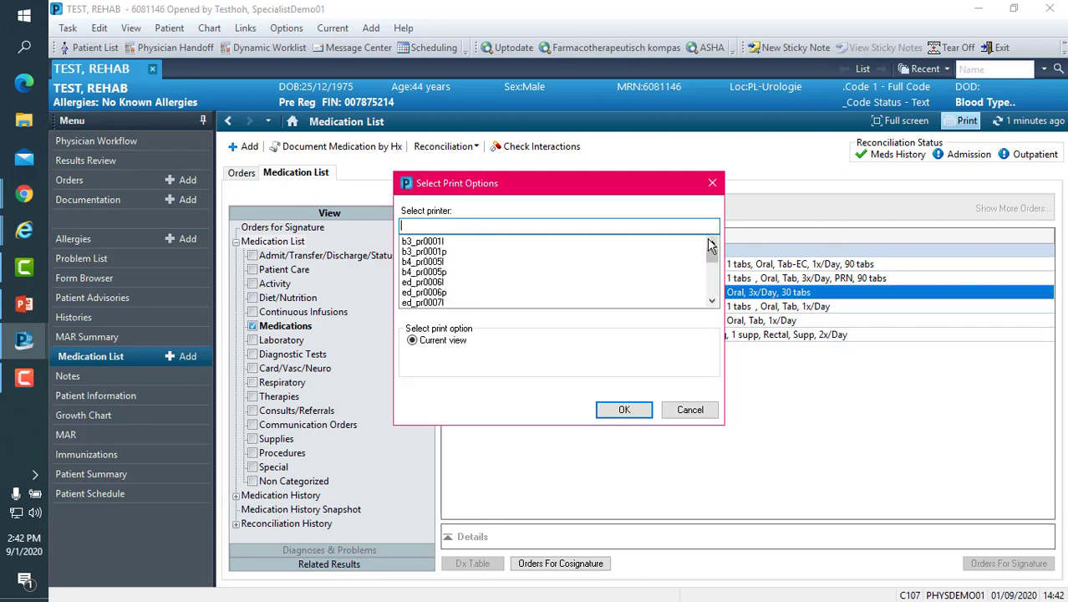